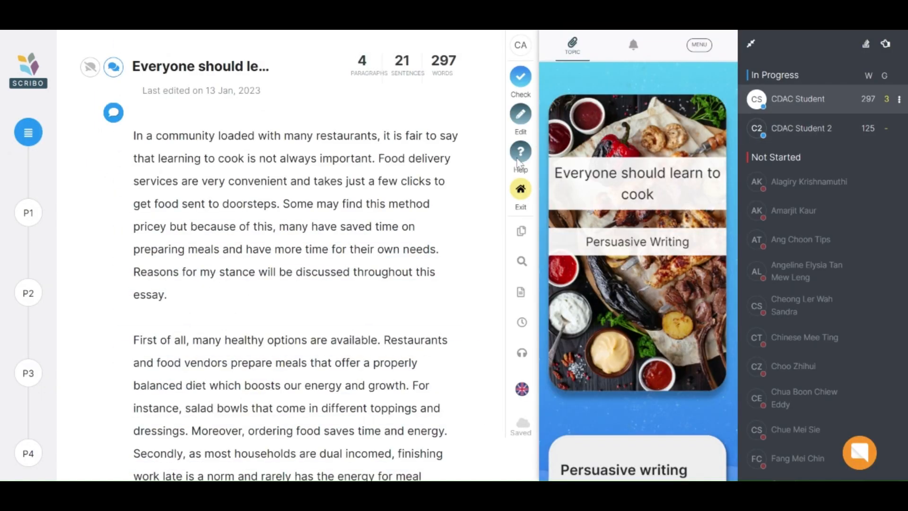
Collapse the student list and look through the persuasive writing topic material beside the essay.
scroll(613, 237, "down", 10)
scroll(613, 240, "up", 10)
left_click(750, 43)
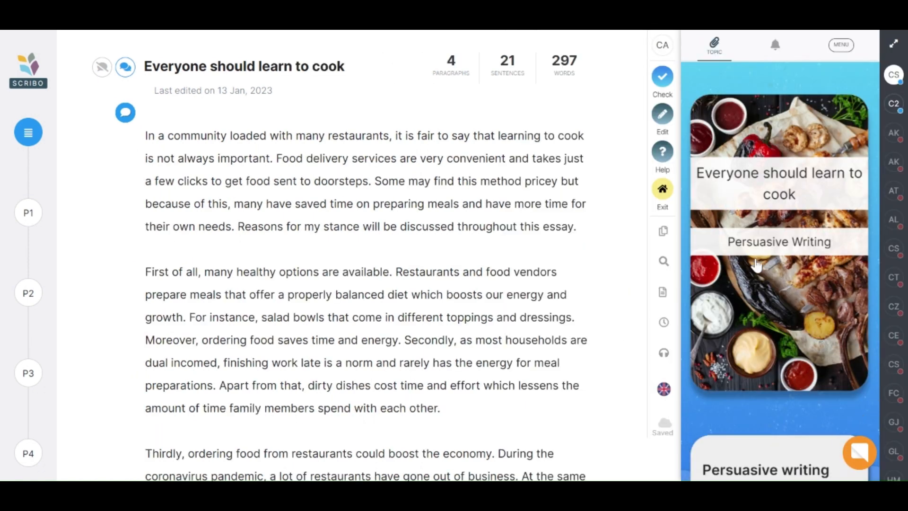
scroll(757, 267, "down", 5)
scroll(755, 265, "down", 10)
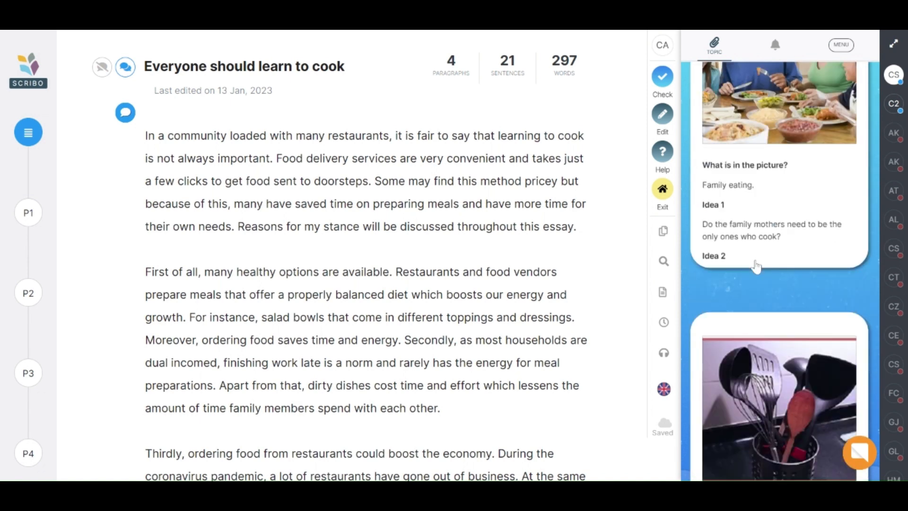
scroll(693, 171, "up", 15)
scroll(693, 170, "up", 3)
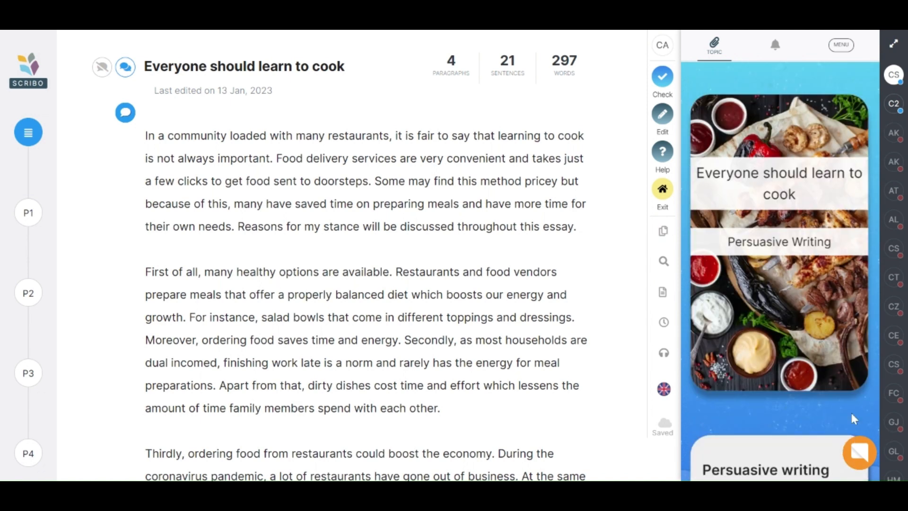
Open the essay's feedback overview and have ScriBot show ways to improve the text.
left_click(663, 78)
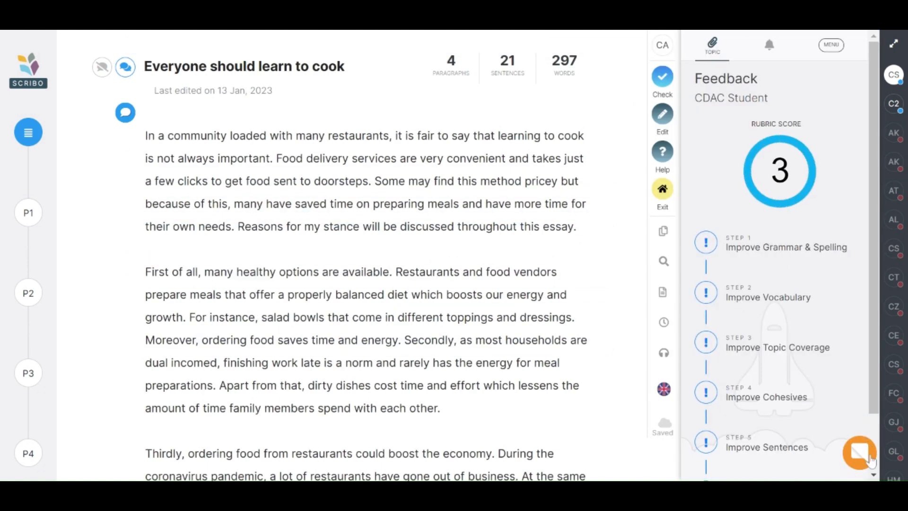
left_click(868, 457)
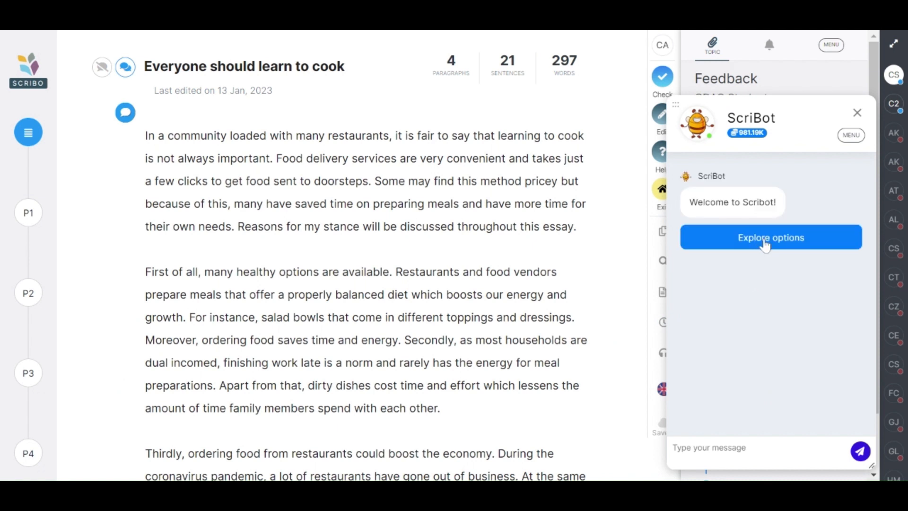
left_click(765, 243)
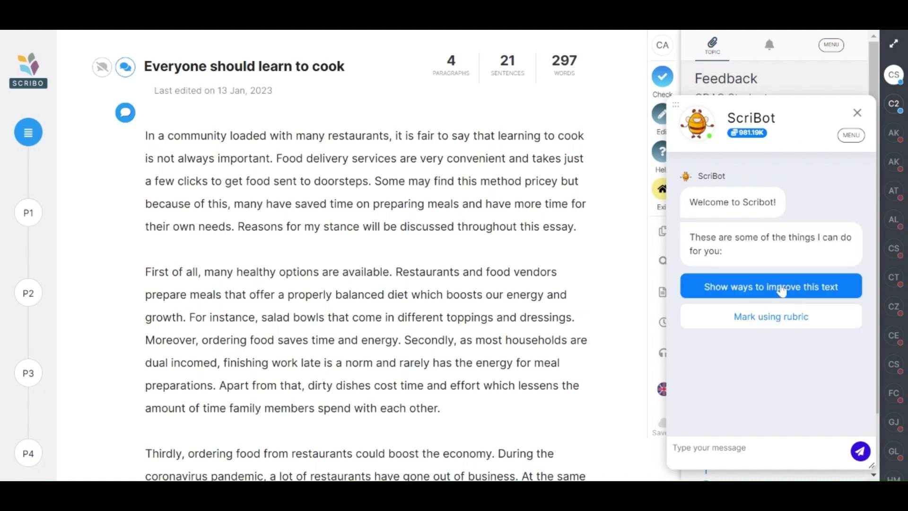
left_click(781, 289)
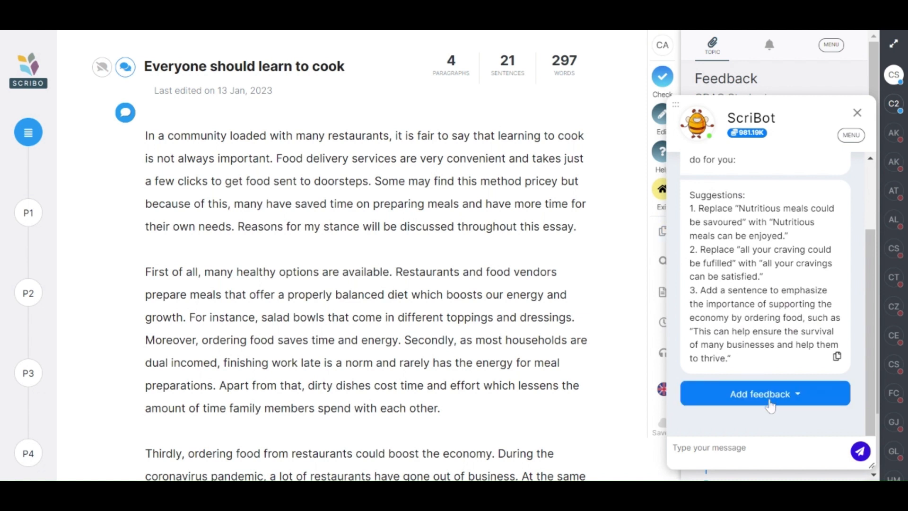
View the feedback categories available for ScriBot's suggestions and open the existing comments on the essay.
left_click(770, 402)
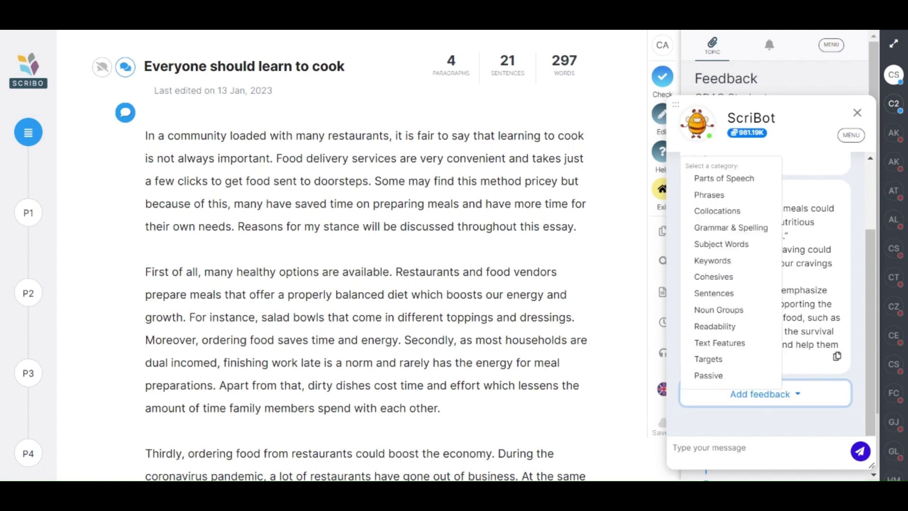
left_click(124, 118)
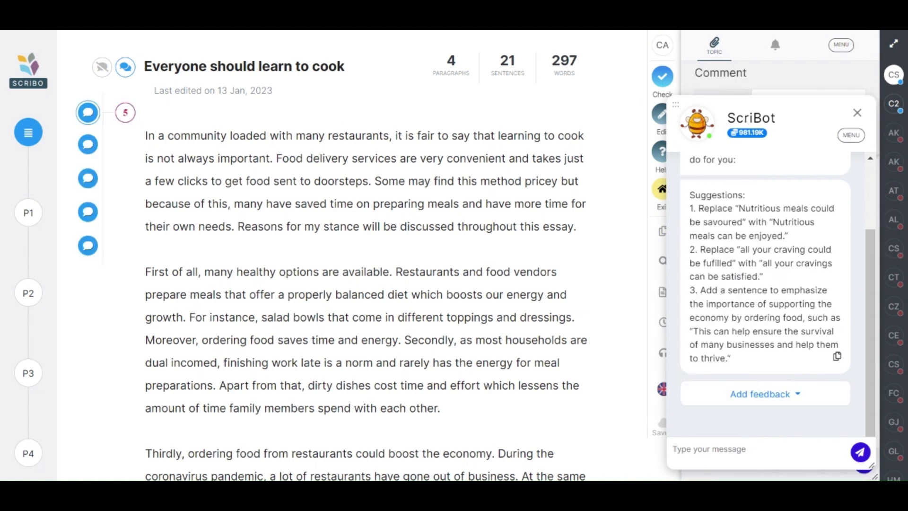
left_click(857, 113)
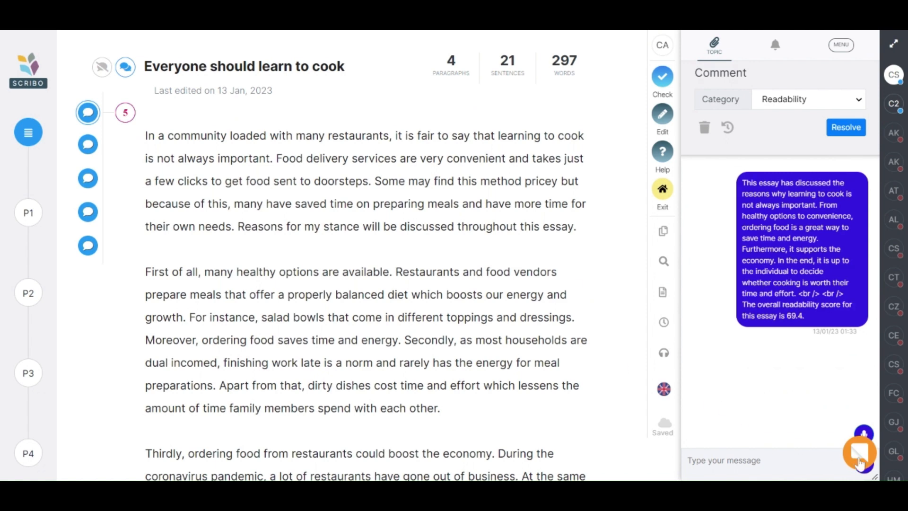
Have ScriBot mark the essay using the rubric and apply its marks to the grading.
left_click(860, 454)
scroll(768, 390, "down", 8)
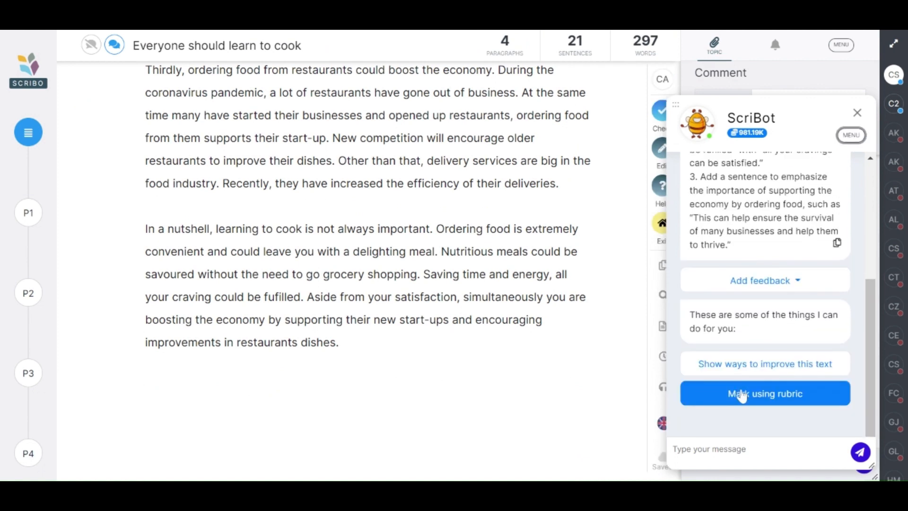
left_click(741, 397)
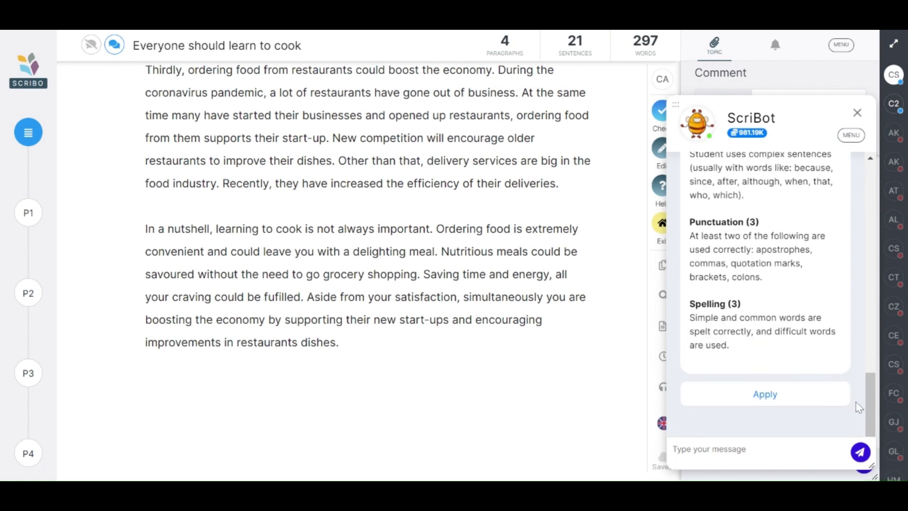
mouse_move(870, 395)
left_mouse_down()
mouse_move(859, 233)
mouse_move(881, 366)
mouse_move(867, 382)
left_mouse_up()
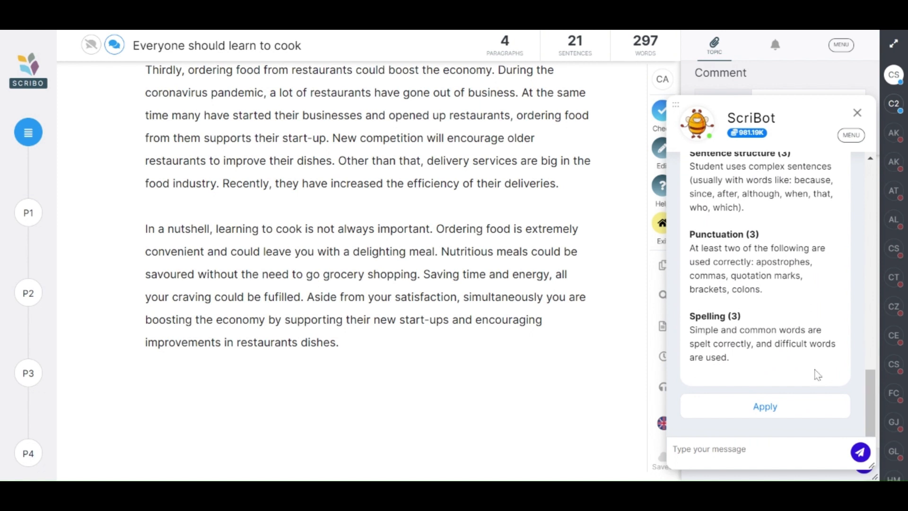
left_click(768, 412)
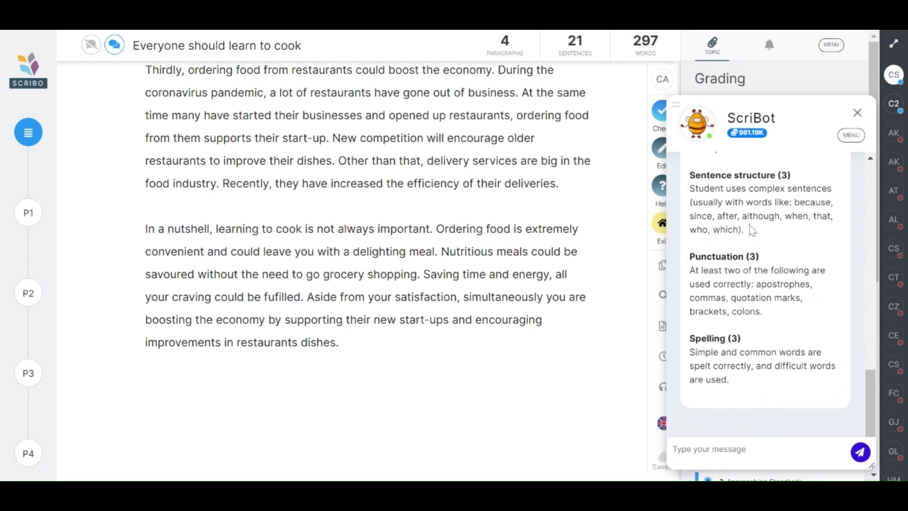
Close ScriBot and open the detailed rubric grading from the student's feedback overview.
left_click(748, 53)
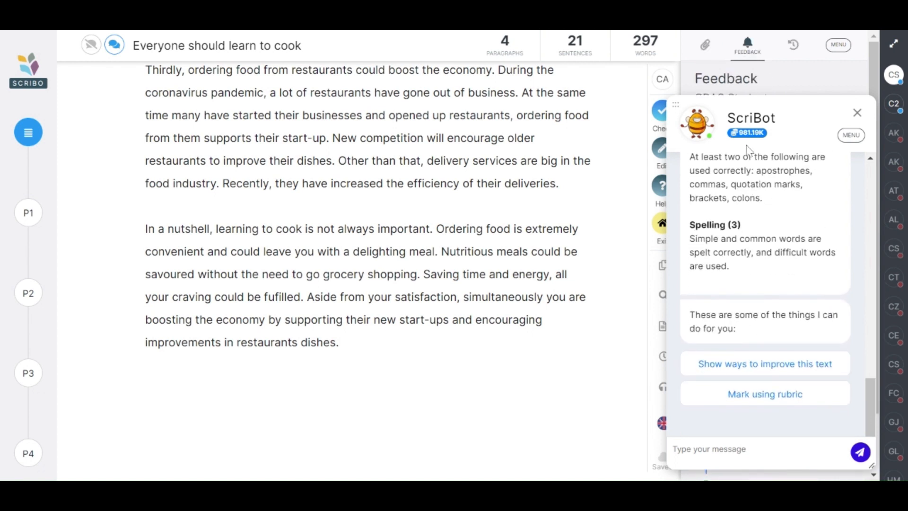
left_click(857, 114)
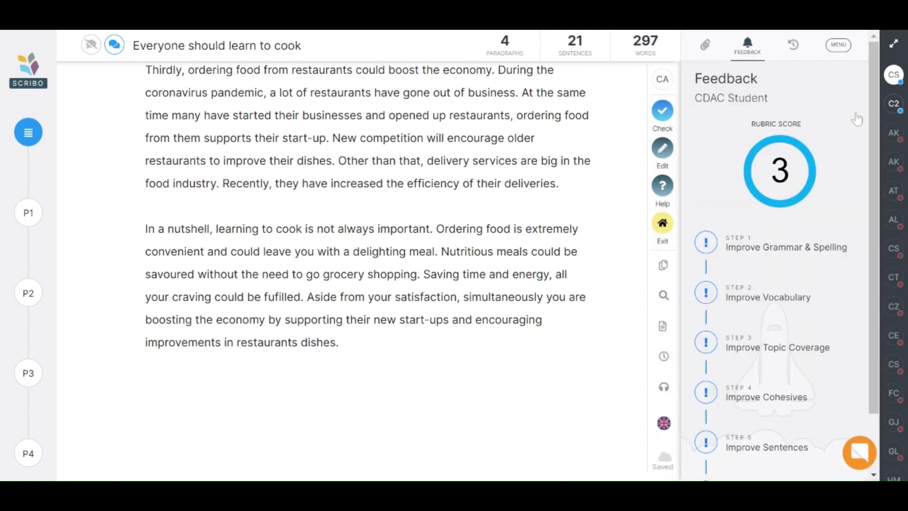
left_click(780, 190)
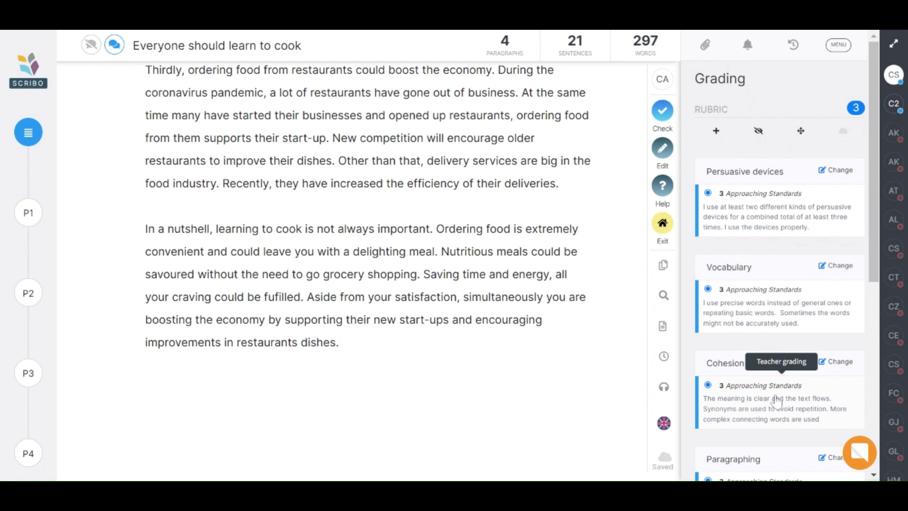
scroll(782, 402, "up", 8)
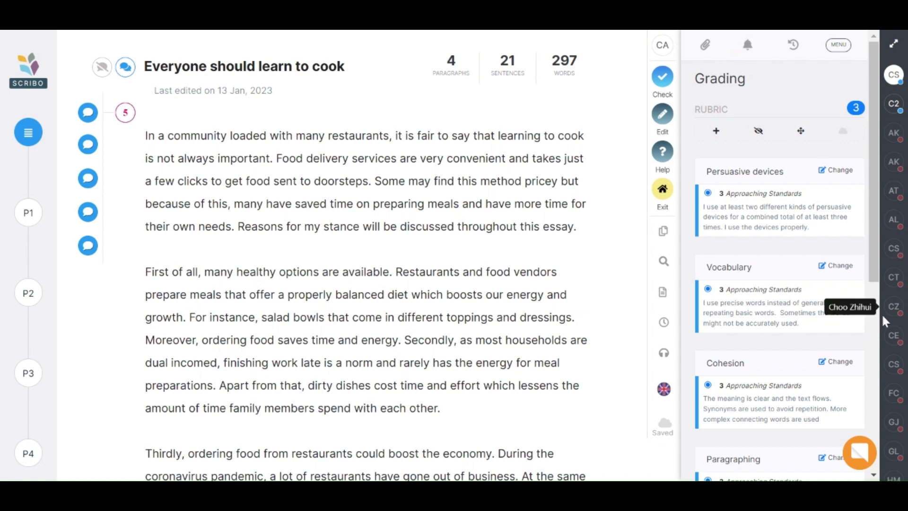
Ask ScriBot to "comment on the overall grammar, structure and paragraph flow" of the essay.
left_click(860, 452)
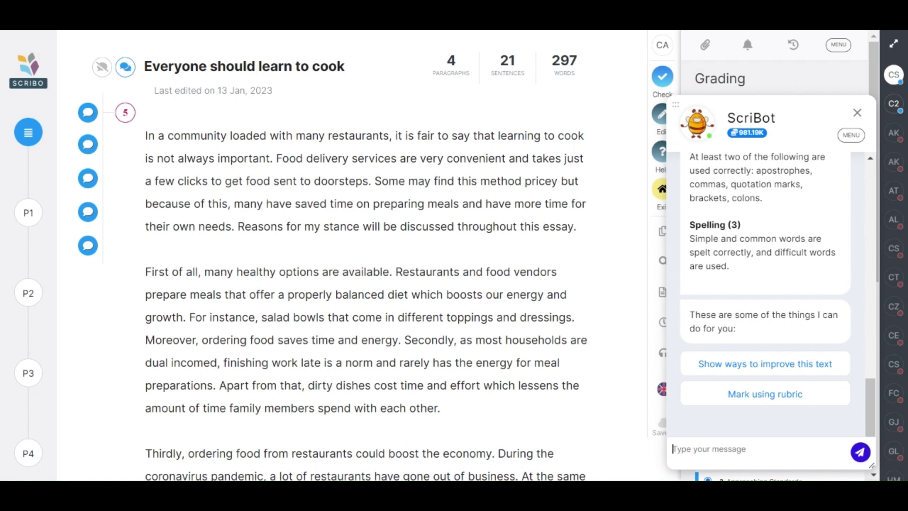
type("comment on the overall grammar, structure and paragraph flow")
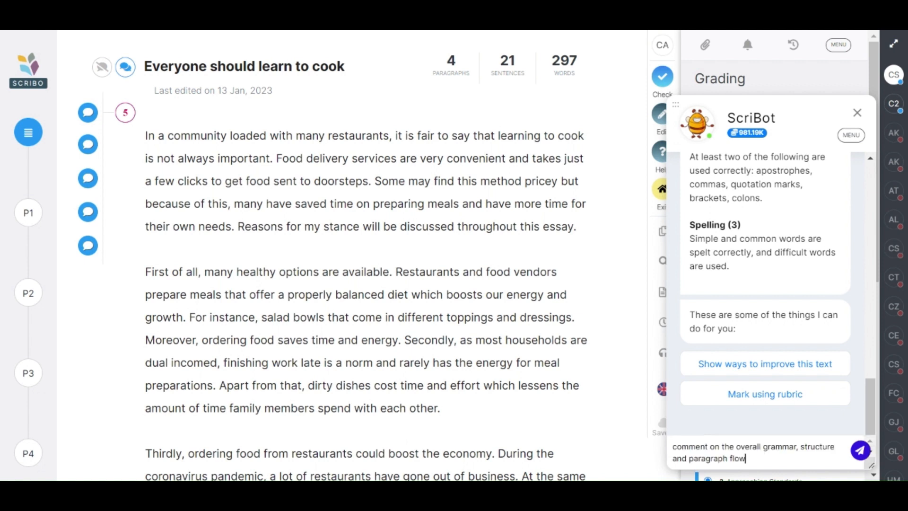
left_click(861, 452)
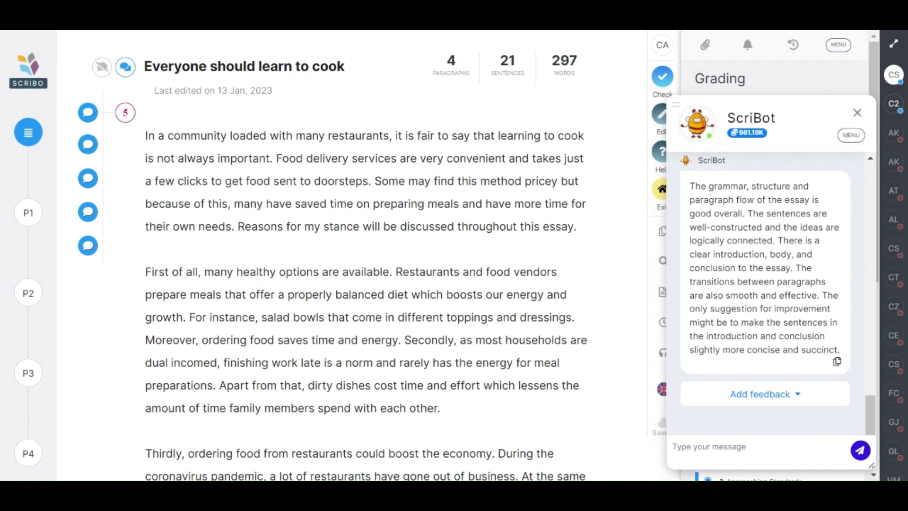
Ask ScriBot for the essay's "CEFR score and why" and for its "overall readability and score".
type("CEFR score and why")
left_click(860, 457)
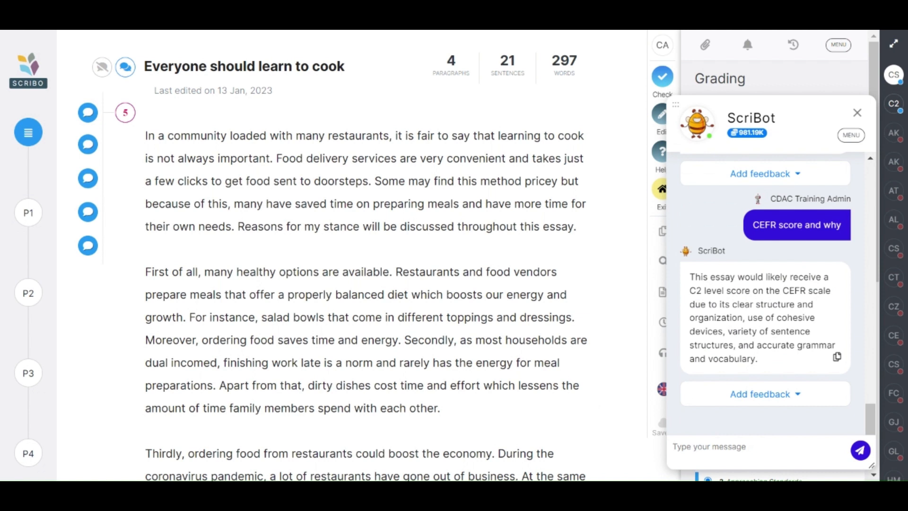
type("overall readability and score")
key("Return")
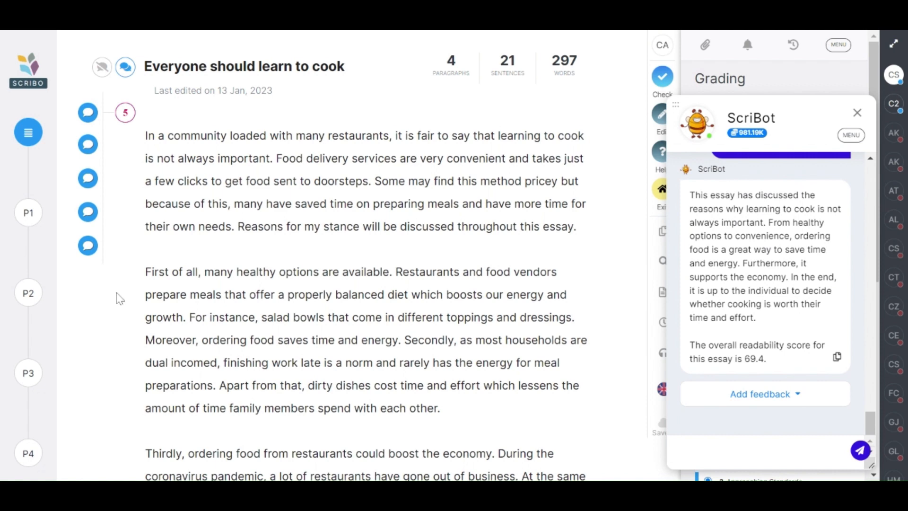
Ask ScriBot what score the essay would get using the TOEIC rubric for writing, and why.
scroll(121, 259, "down", 3)
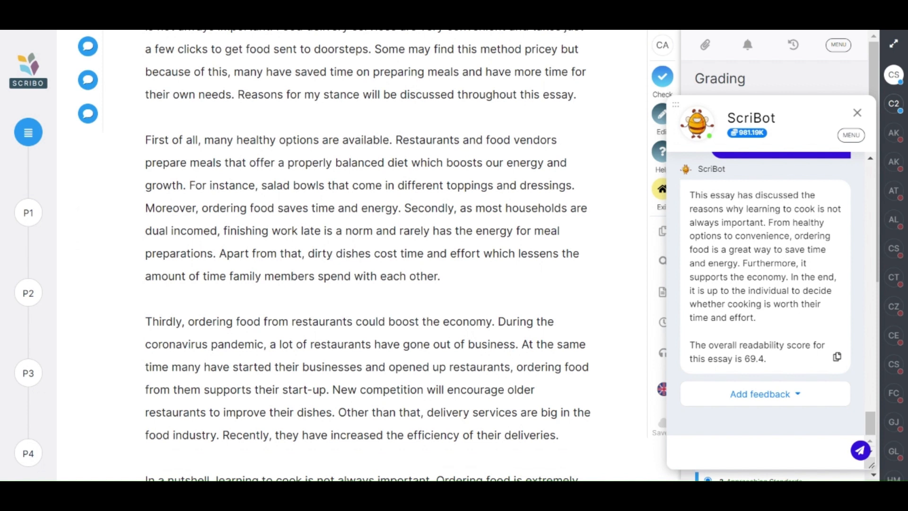
type("Using the TOEIC rubric for writing, what score would I get  TOEIC score and why")
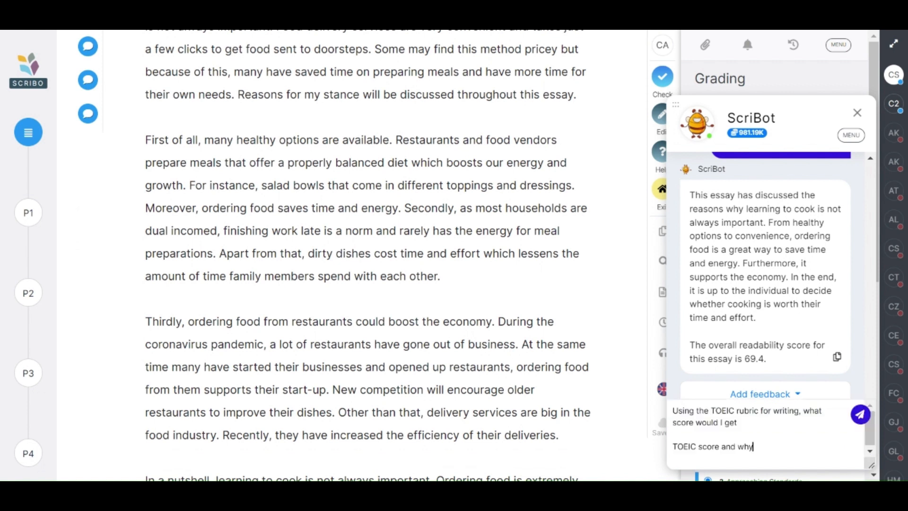
key("Return")
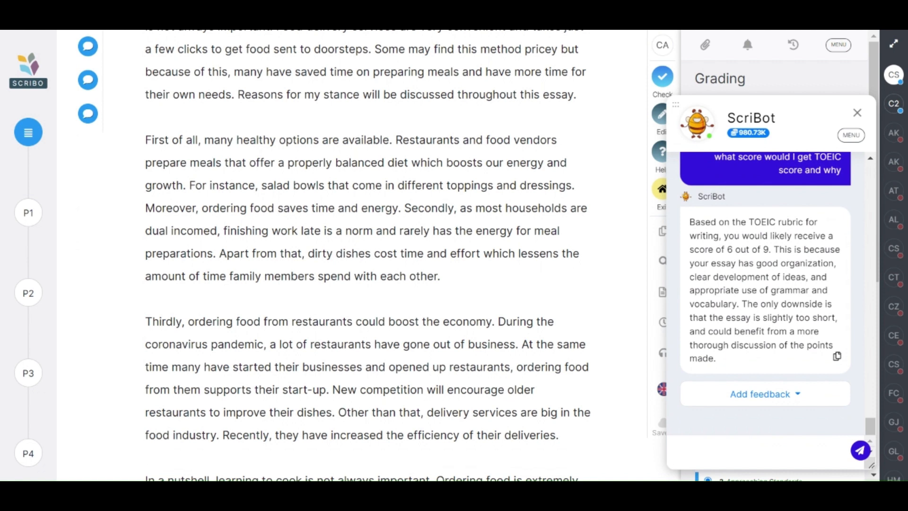
Review the ScriBot conversation from its start and view the feedback categories for the TOEIC reply.
scroll(844, 330, "up", 20)
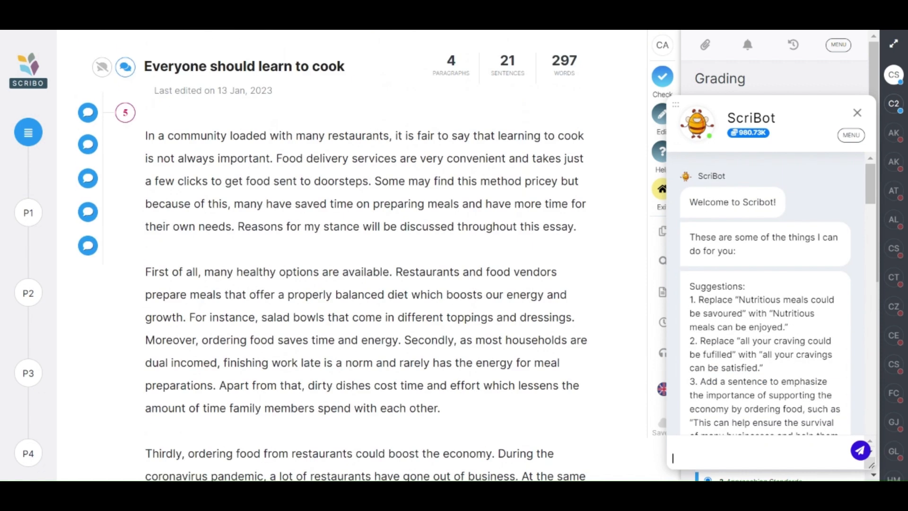
scroll(765, 294, "down", 10)
scroll(775, 341, "down", 15)
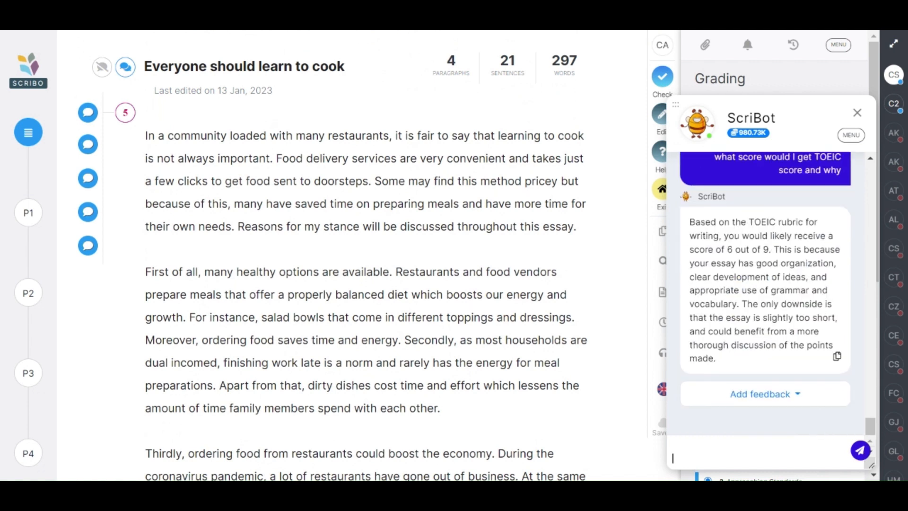
left_click(762, 400)
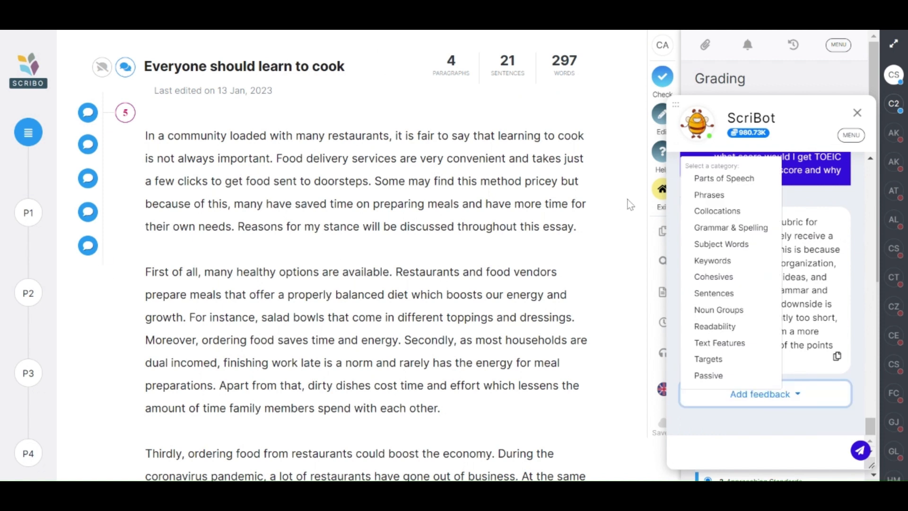
Close ScriBot and read the second, third and fourth comments attached to the essay.
left_click(858, 114)
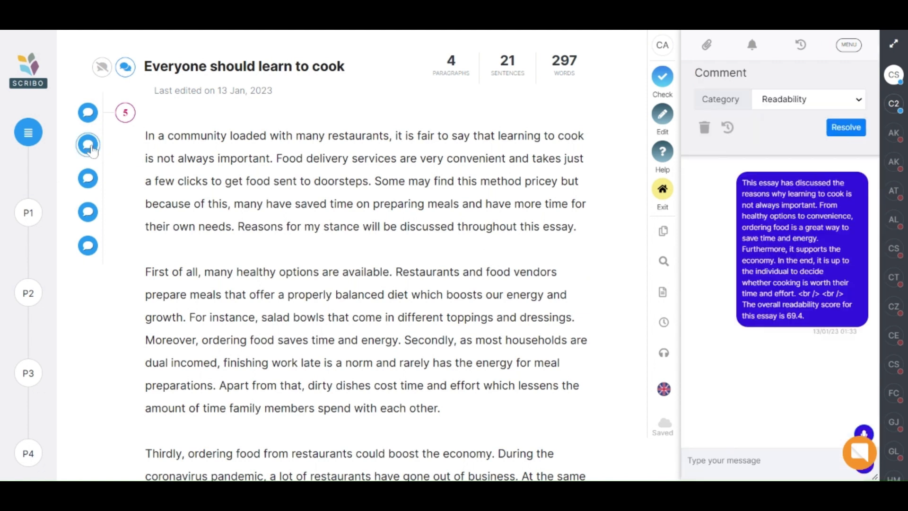
left_click(90, 182)
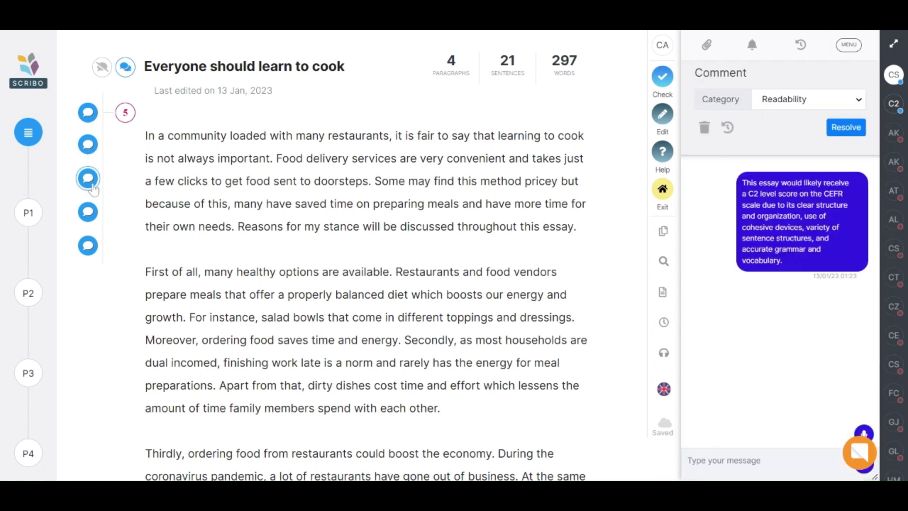
left_click(88, 212)
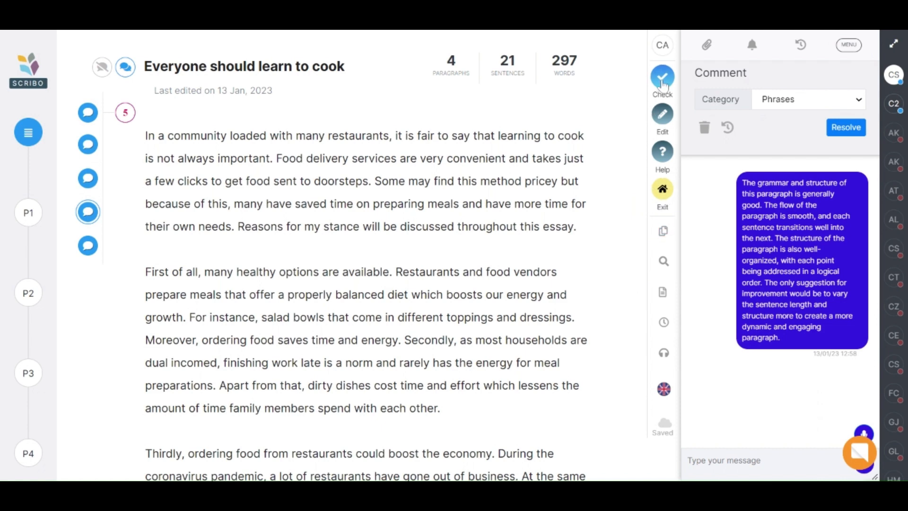
Show the essay's grammar feedback and view the writing clarity suggestion for "it is fair to say that" with ScriBot open again.
left_click(663, 77)
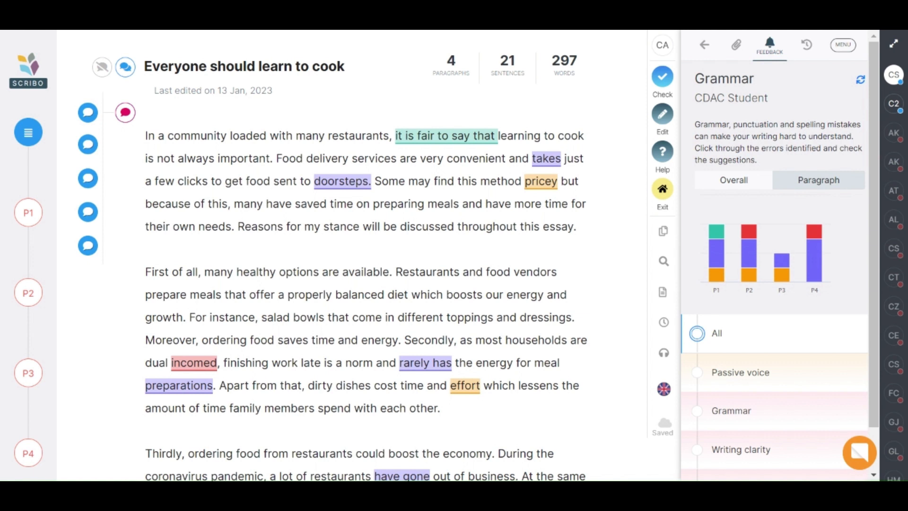
left_click(459, 141)
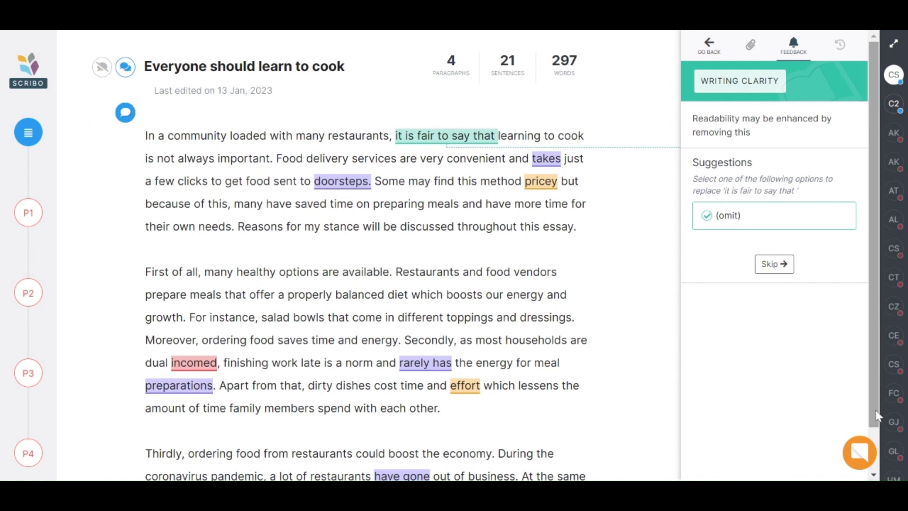
left_click(861, 454)
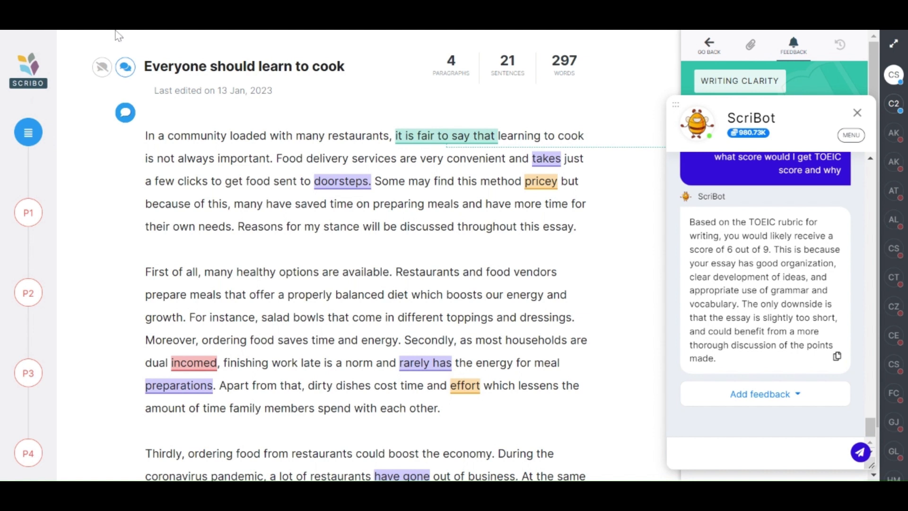
Close ScriBot, leave the writing clarity suggestion and switch to Presto Learning.
left_click(857, 115)
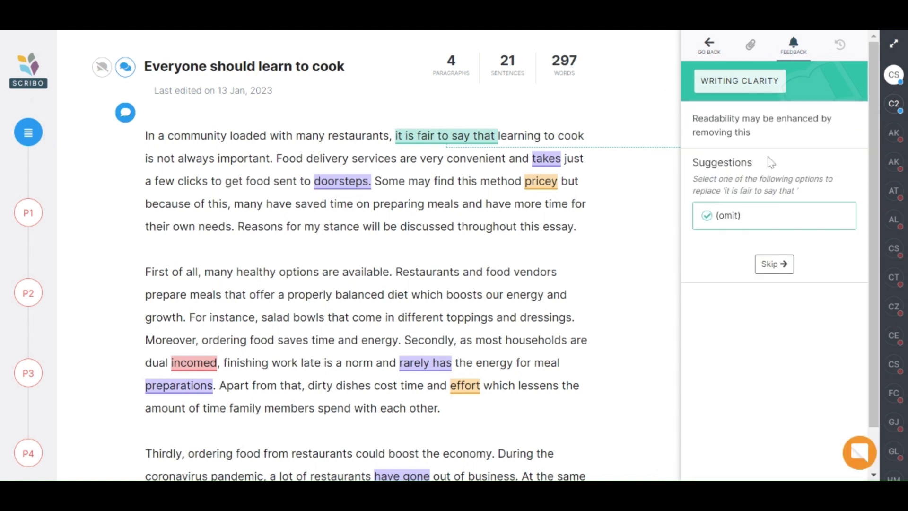
left_click(710, 48)
left_click(669, 201)
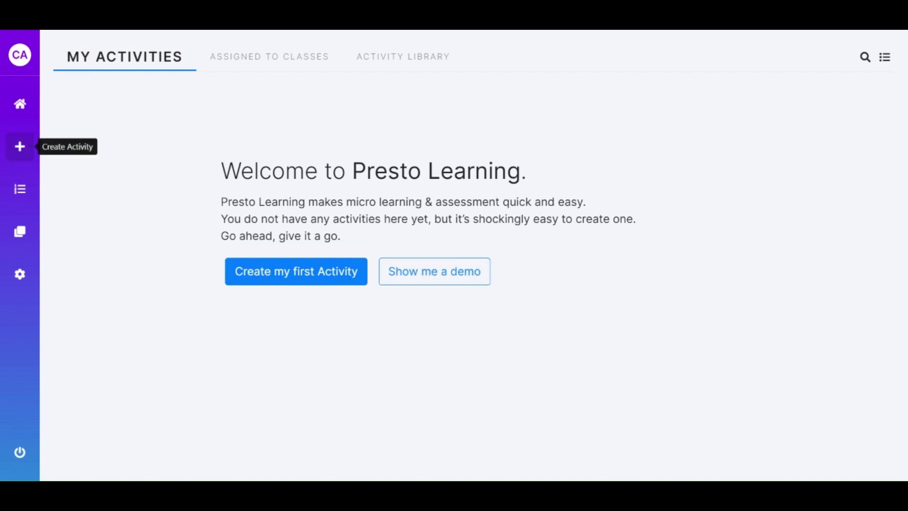
Create a new activity titled "JFK" and apply the multicoloured geometric pattern with circles and diamonds as its cover.
left_click(20, 148)
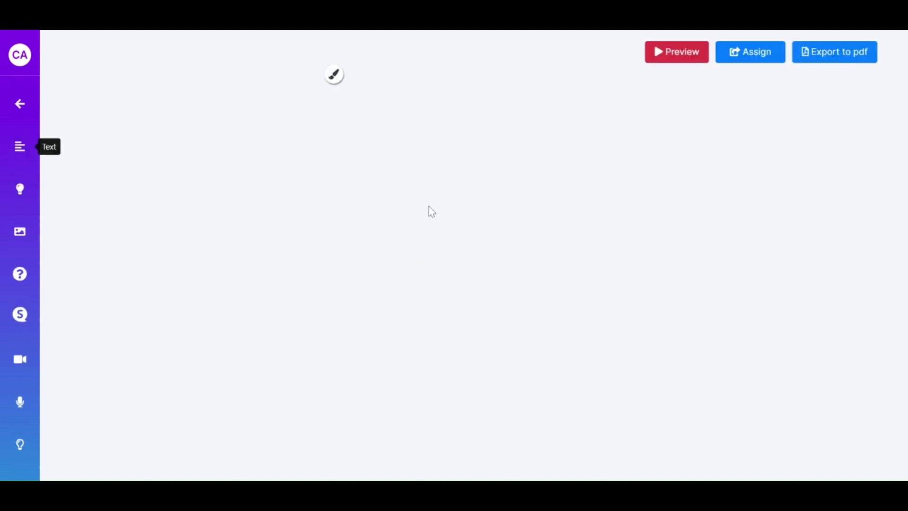
type("JFK")
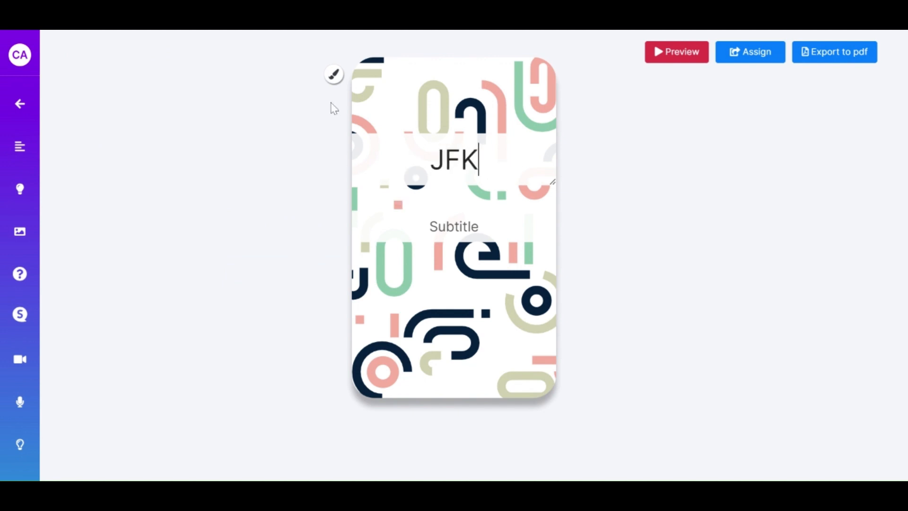
left_click(333, 75)
left_click(334, 219)
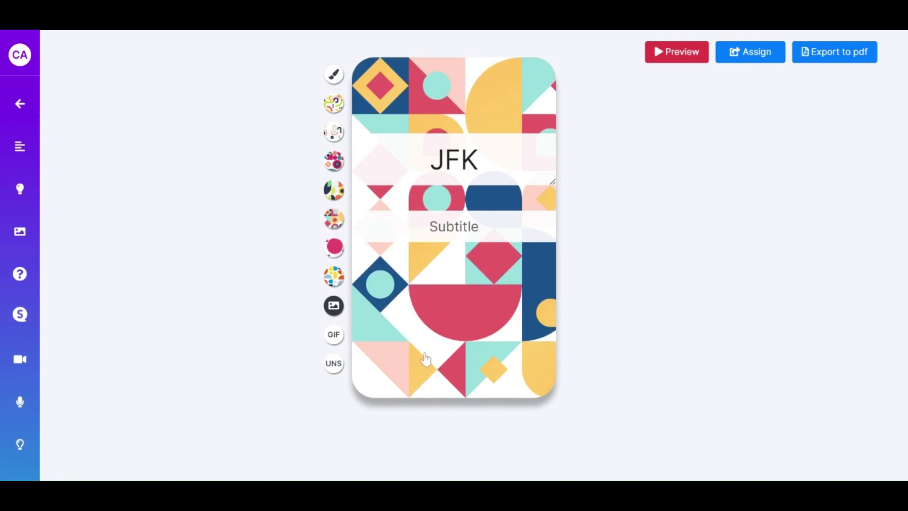
Search Unsplash for "JFK" and set the photo of him speaking at the presidential podium as the cover image.
left_click(333, 363)
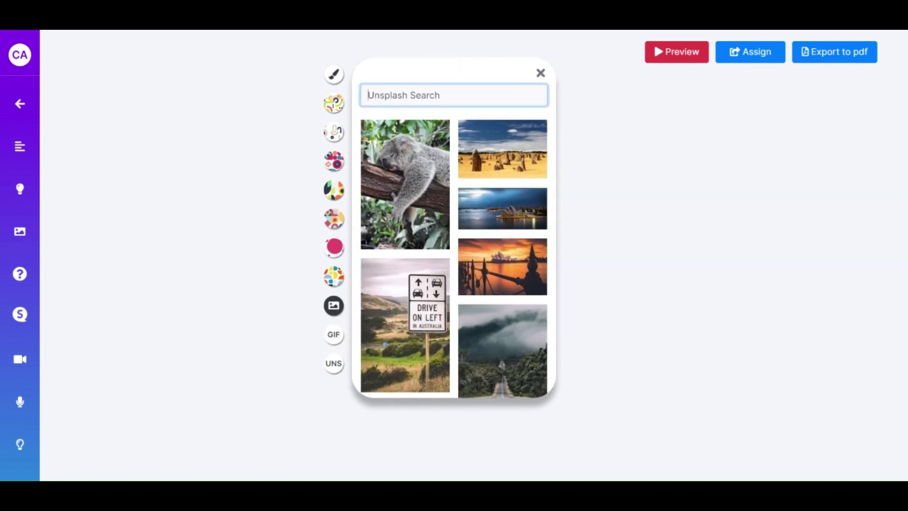
type("JFK")
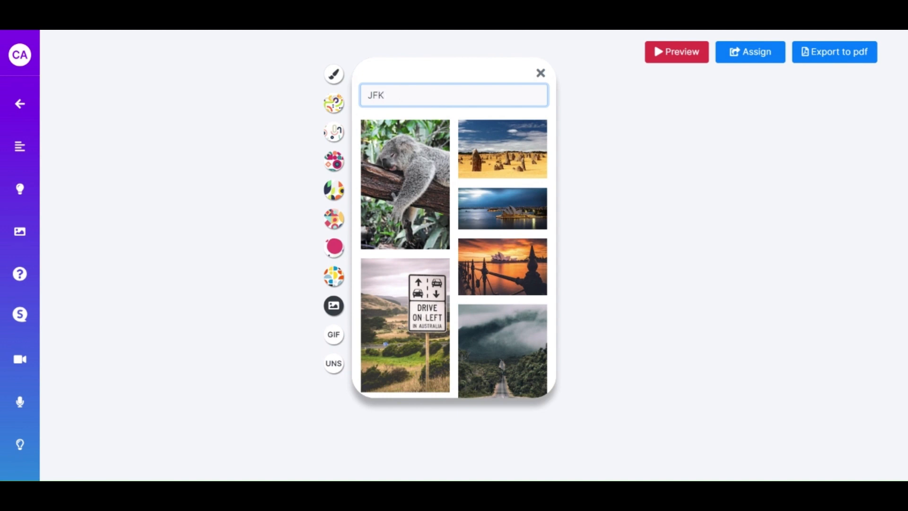
left_click(386, 163)
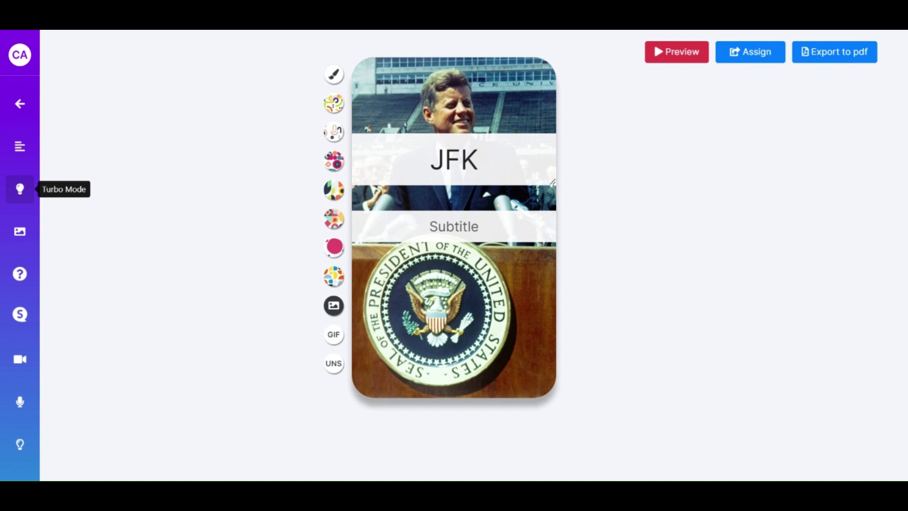
Add a Turbo Mode card and generate a Writing Scaffold on "The life and times of JFK" for Year 7.
left_click(21, 191)
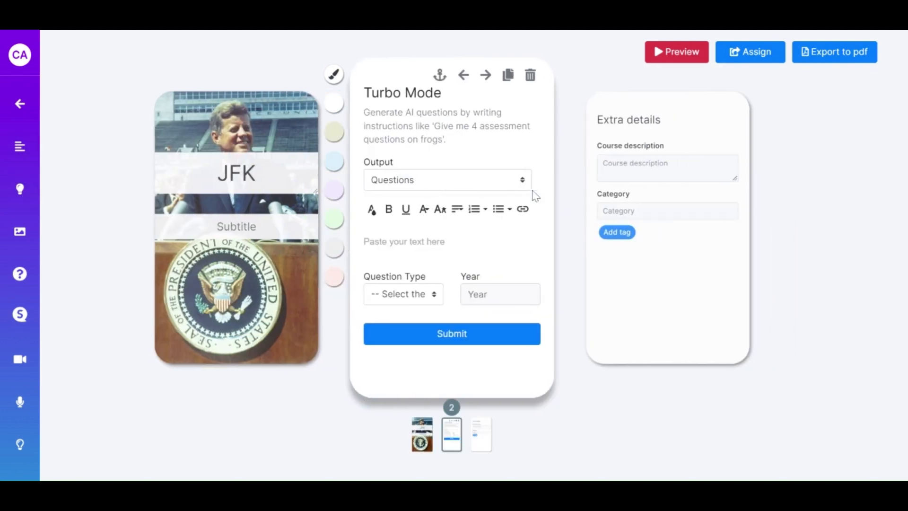
left_click(418, 186)
left_click(410, 242)
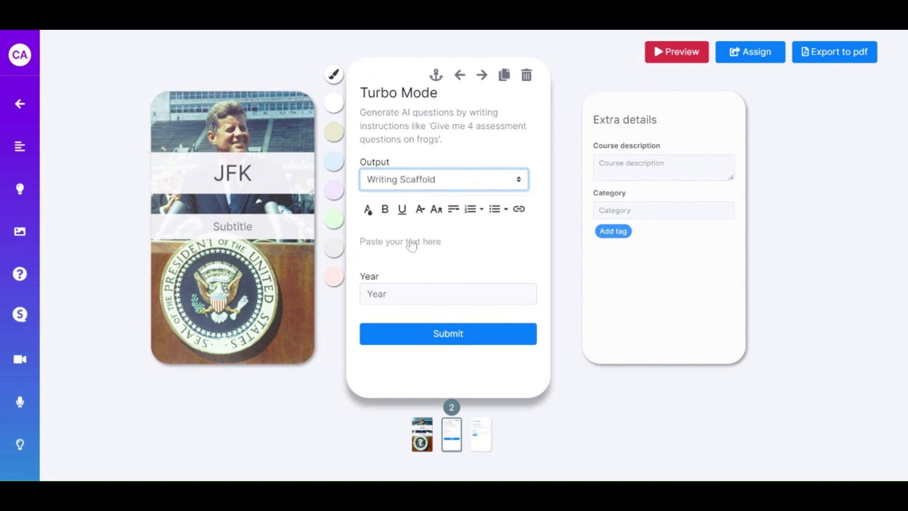
left_click(400, 242)
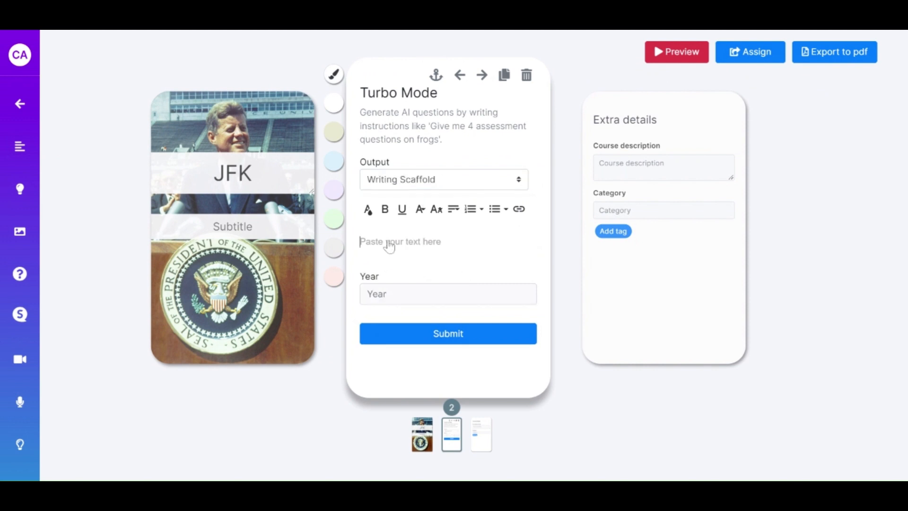
type("The life and times of JFK")
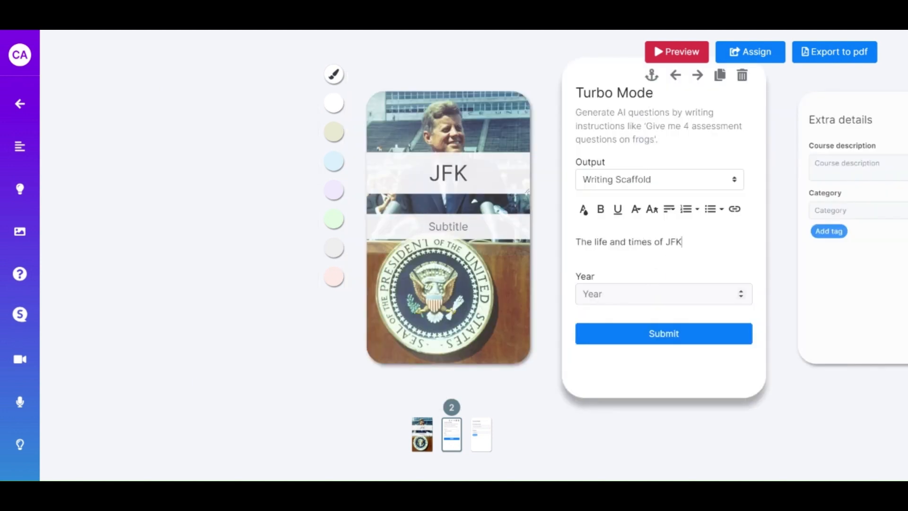
left_click(630, 294)
type("7")
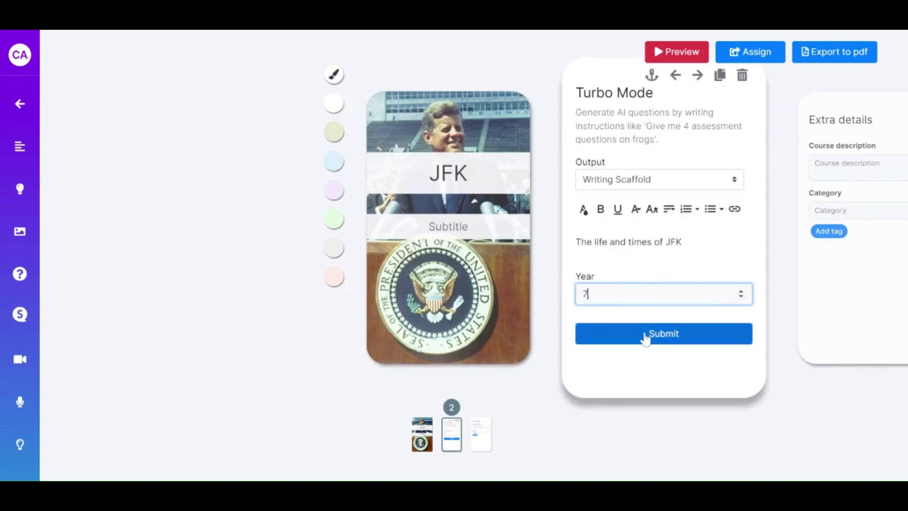
left_click(652, 336)
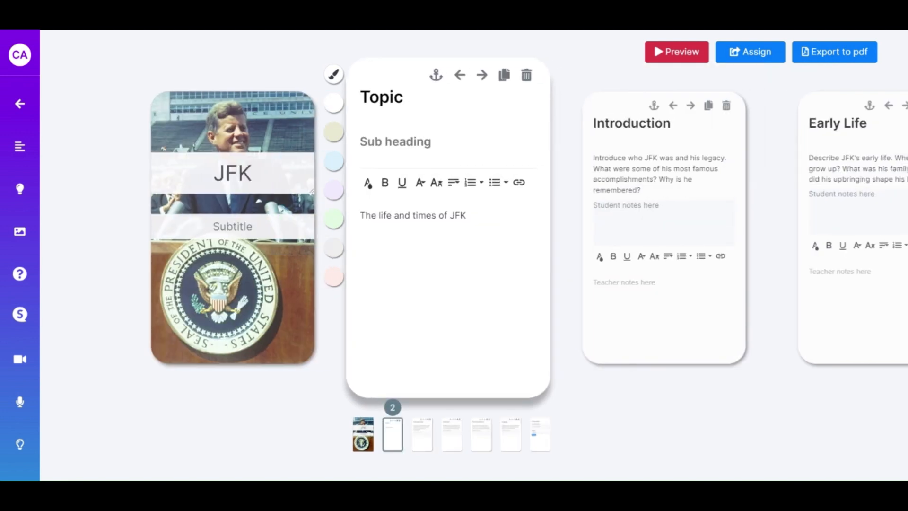
Preview the JFK activity card by card to its end, go back to the Topic card and close the preview.
left_click(694, 53)
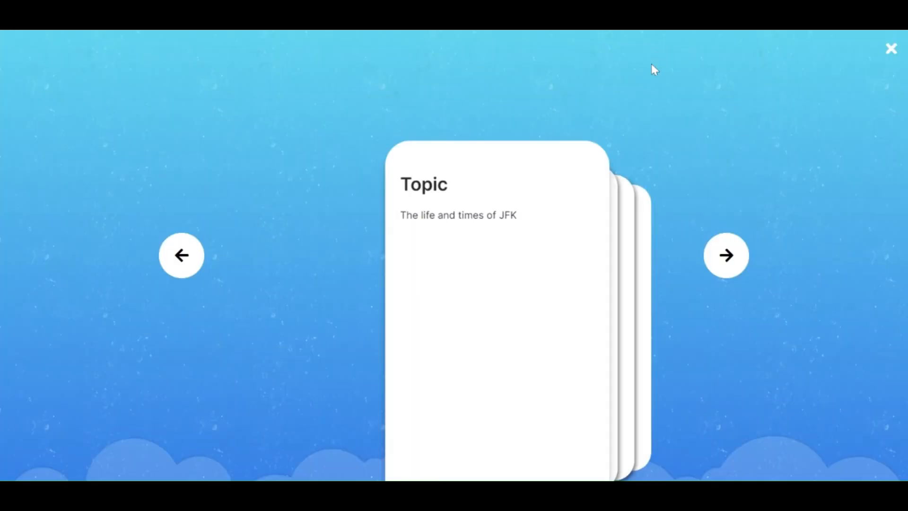
left_click(714, 268)
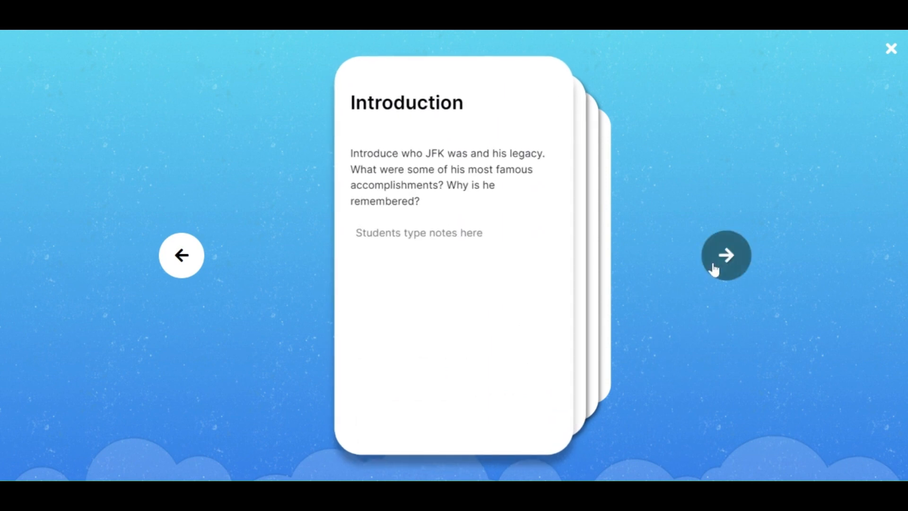
left_click(714, 268)
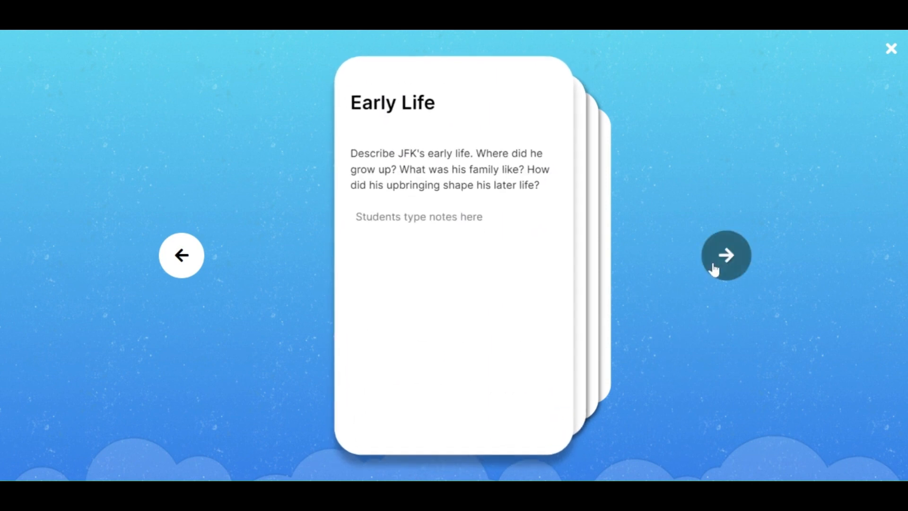
left_click(714, 268)
left_click(714, 268)
left_click(715, 268)
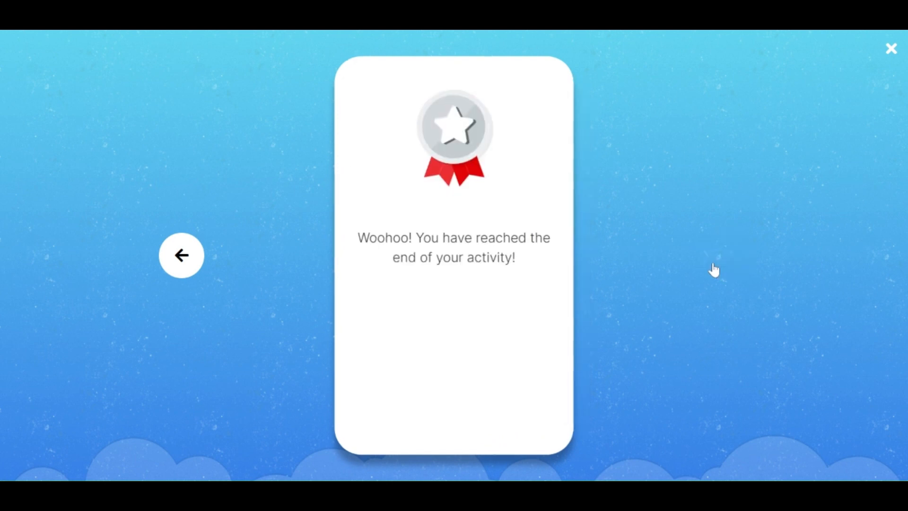
left_click(197, 265)
left_click(197, 265)
left_click(197, 265)
left_click(196, 265)
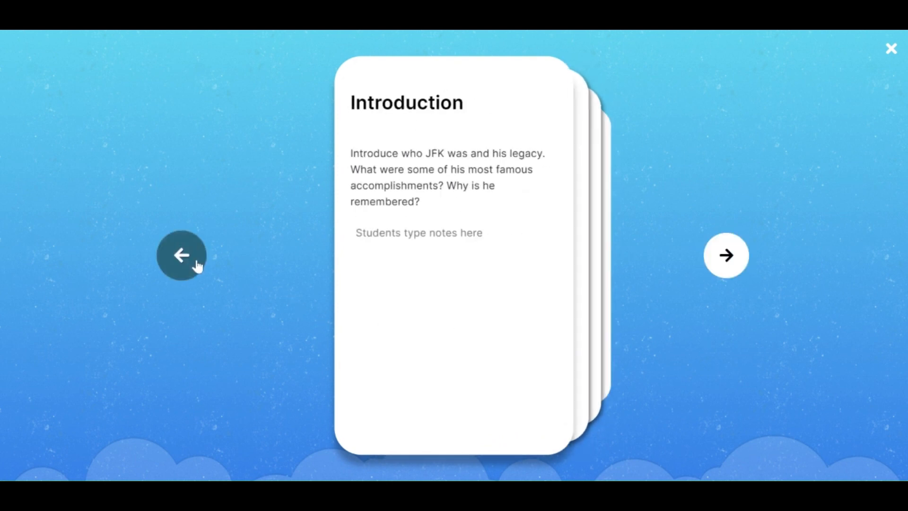
left_click(197, 265)
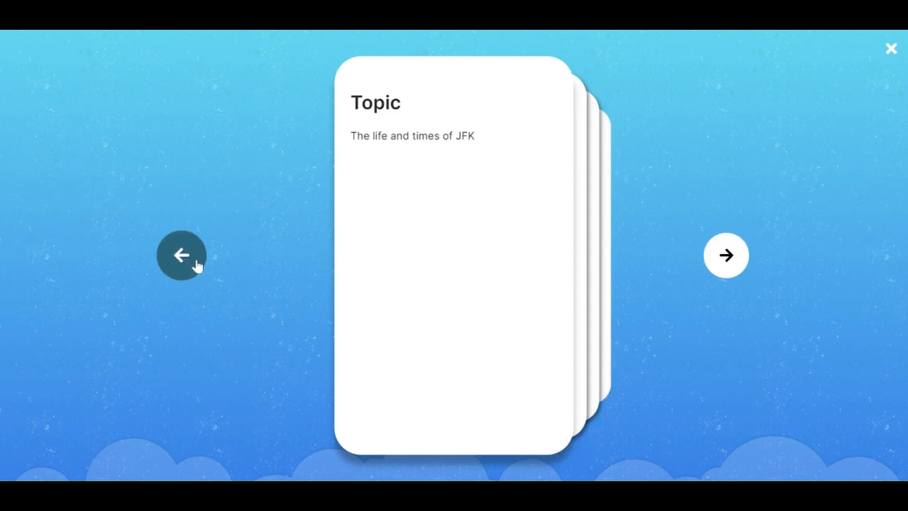
left_click(888, 56)
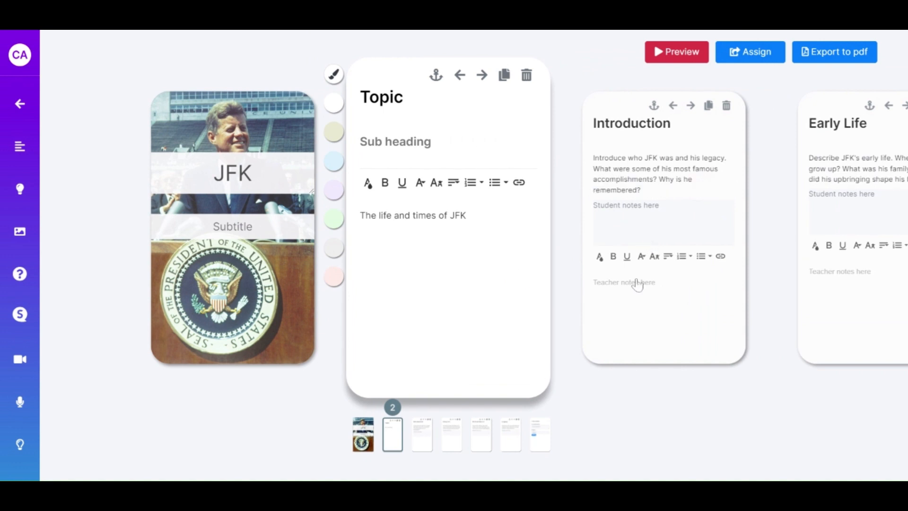
Add a writing activity link card after the Legacy card at the end of the JFK scaffold.
left_click(633, 235)
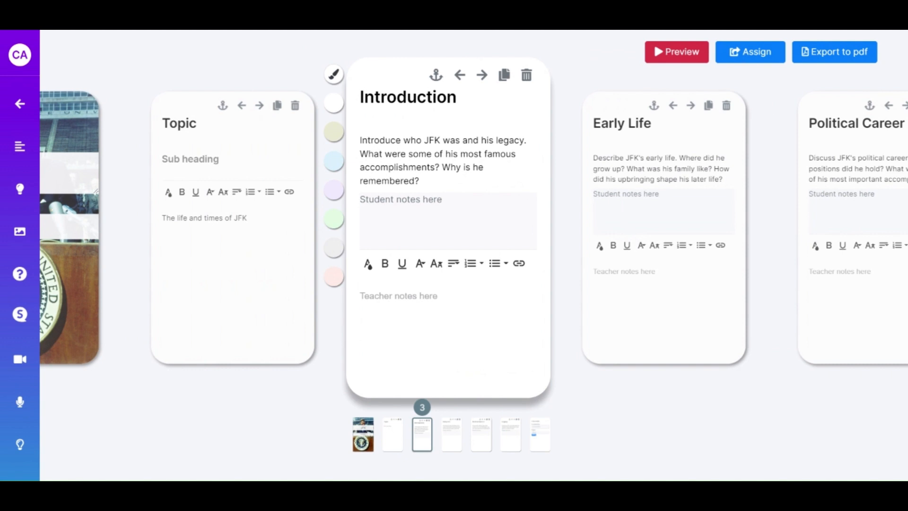
left_click(660, 216)
left_click(680, 219)
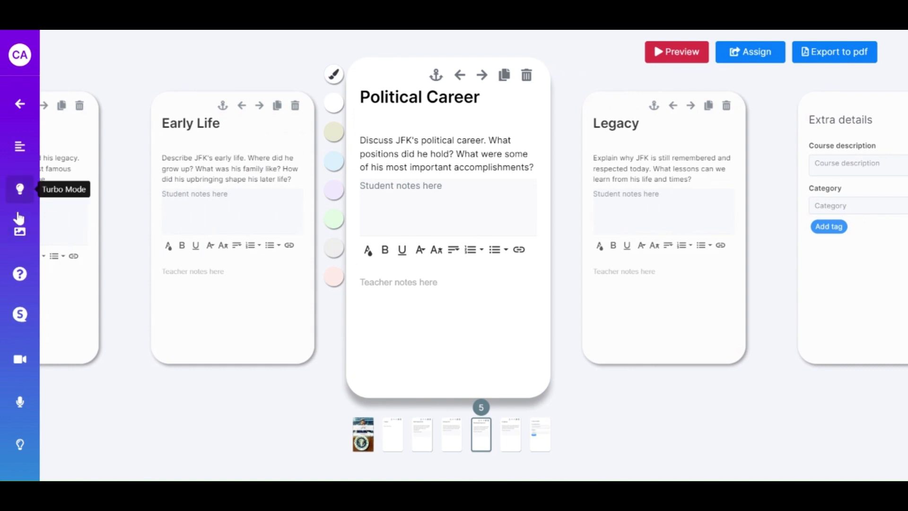
left_click(655, 286)
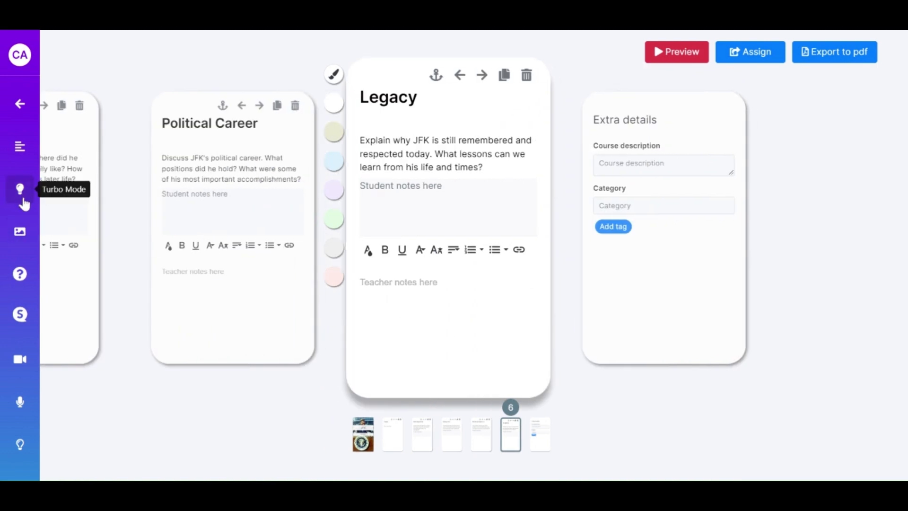
left_click(20, 274)
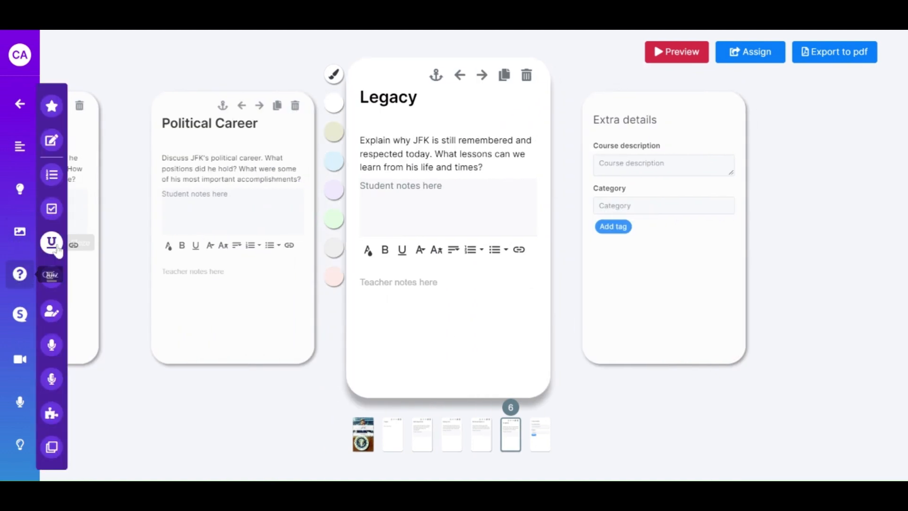
left_click(51, 140)
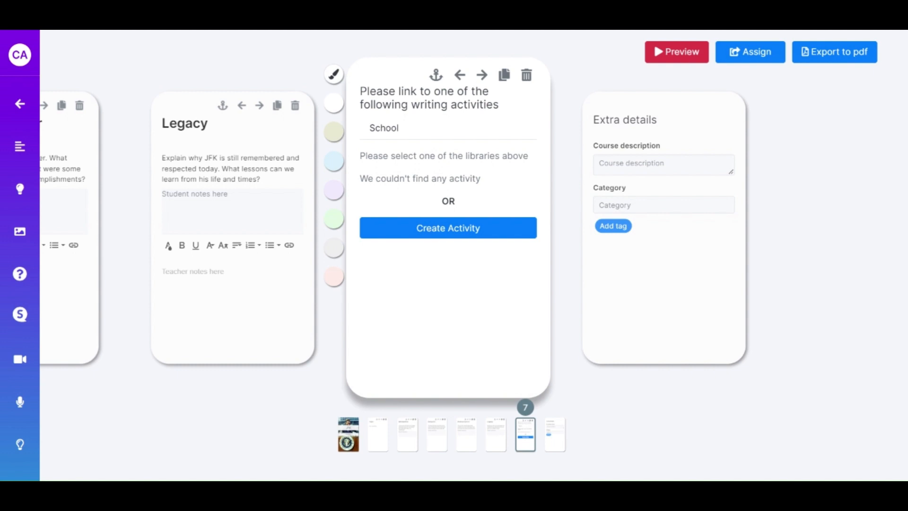
Return to the activities overview and create another new activity titled "Fogs".
left_click(15, 108)
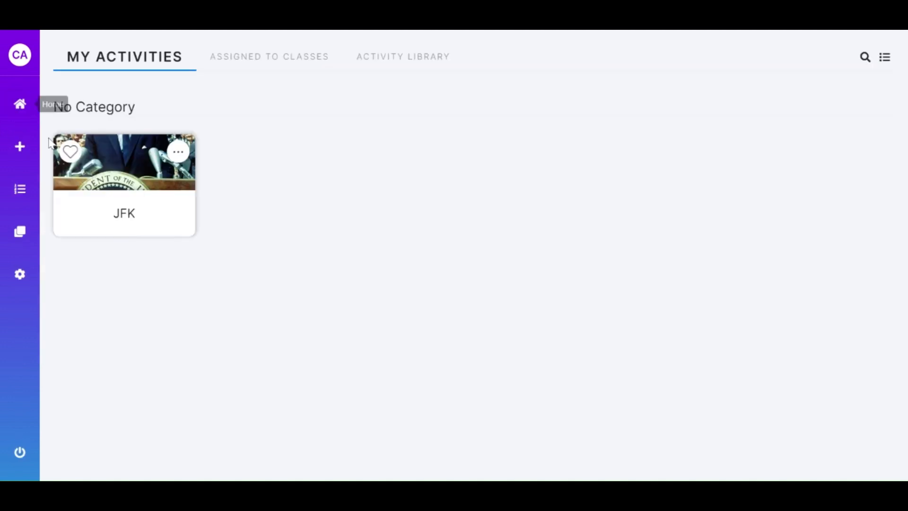
left_click(17, 155)
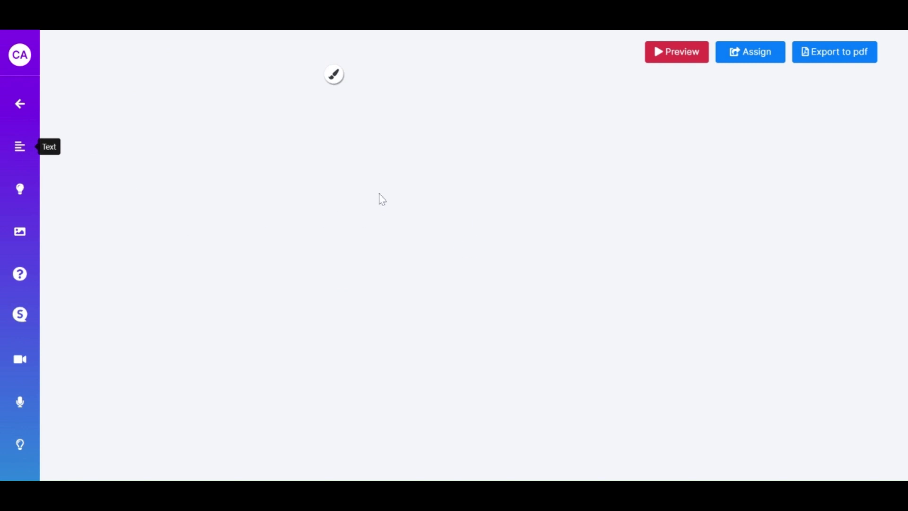
left_click(454, 160)
type("F")
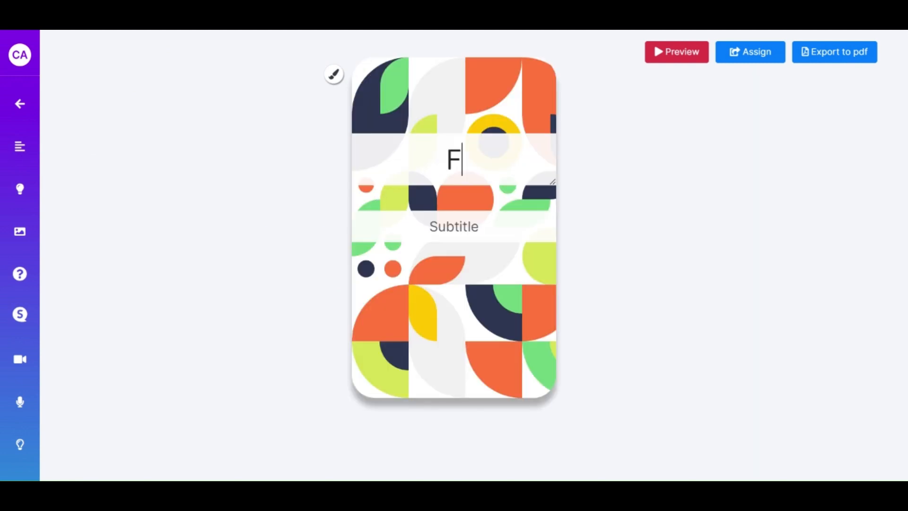
type("ogs")
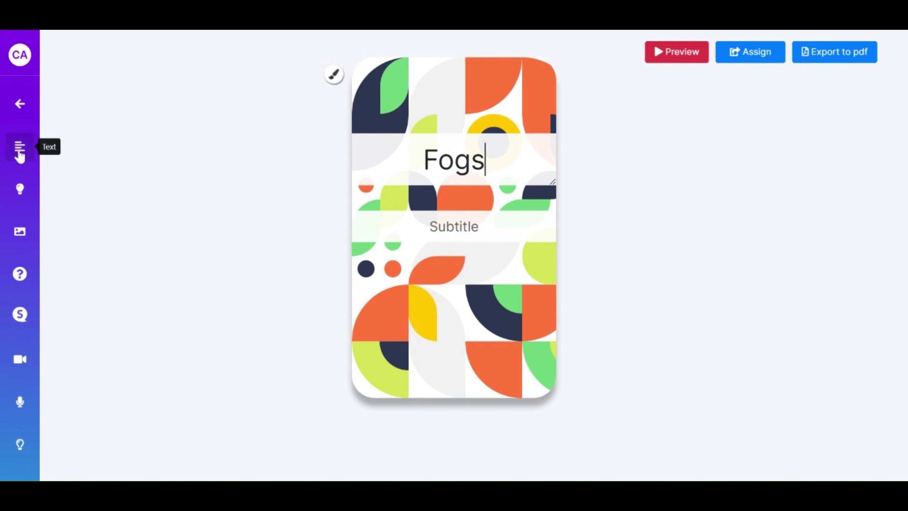
Add a Turbo Mode card with the question prompt "Frogs with 4 choices and 1 correct answer".
left_click(21, 192)
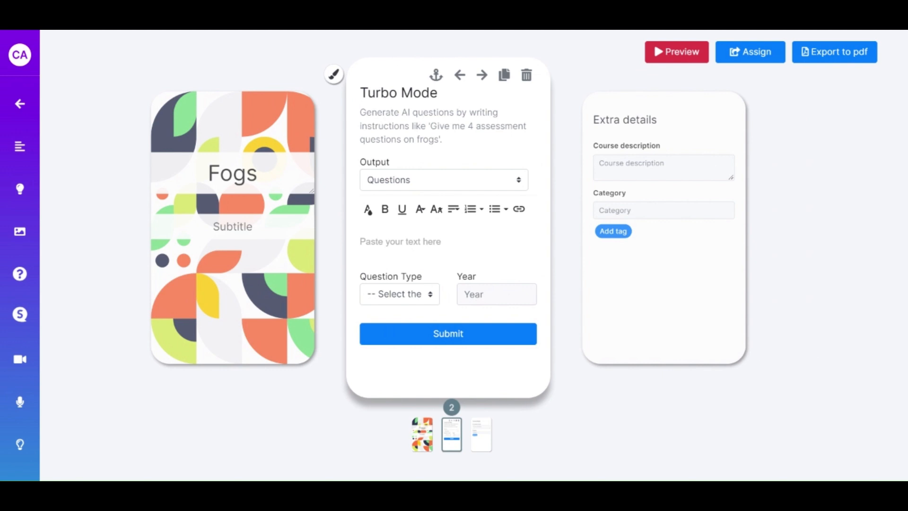
left_click(370, 242)
type("Frogs with 4 choices and 1 corrrect answer")
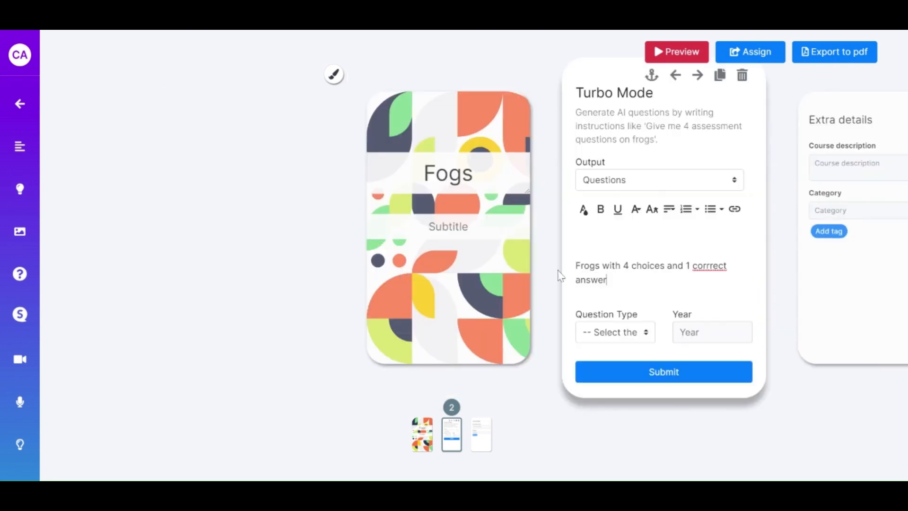
double_click(718, 272)
type("correct")
Set the Turbo Mode question type to Multiple Choice and the year to 5.
left_click(624, 337)
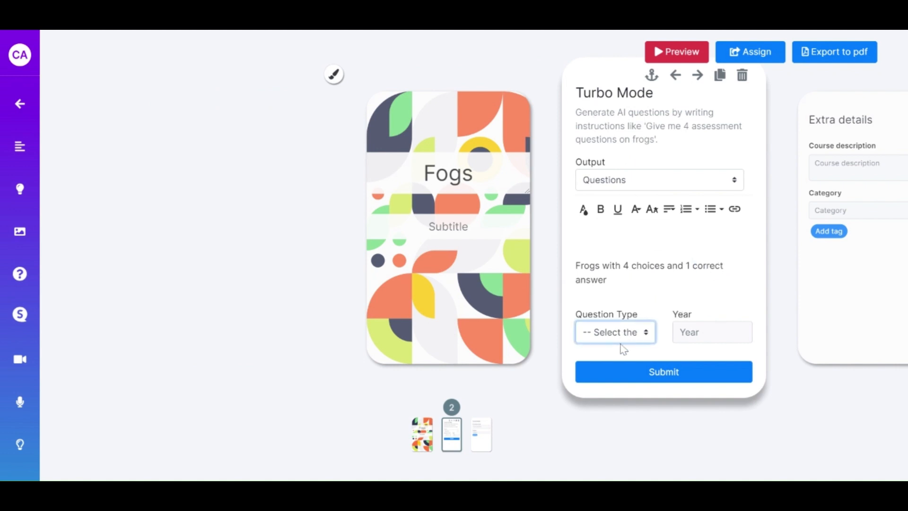
left_click(625, 361)
key("Tab")
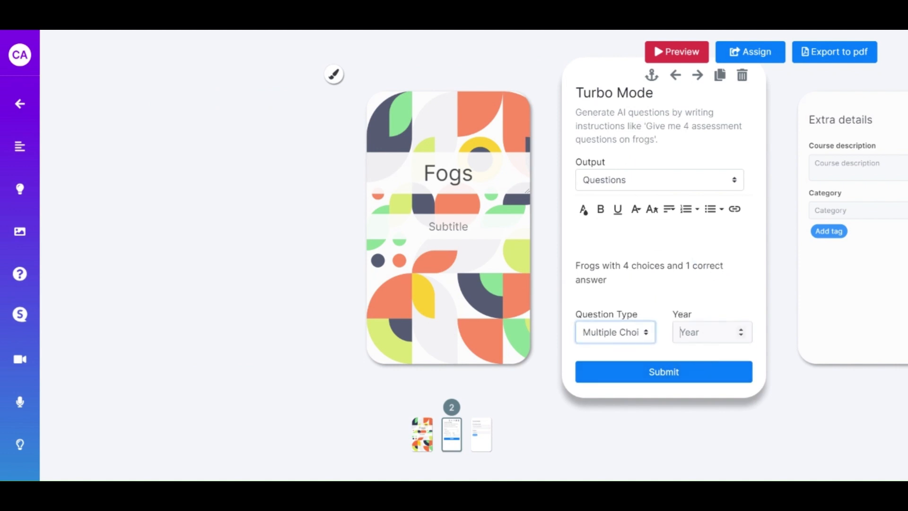
type("5")
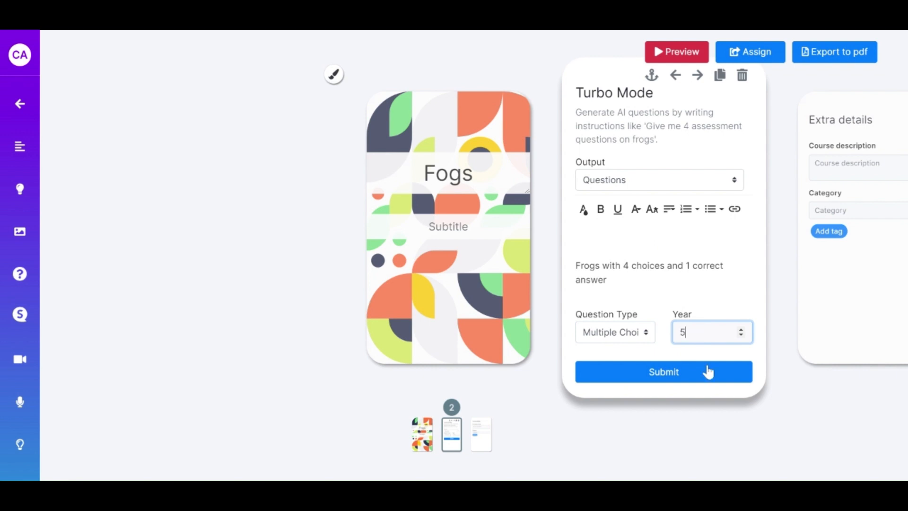
Generate the multiple-choice frog questions and go through the resulting cards to the one about frog legs.
left_click(641, 376)
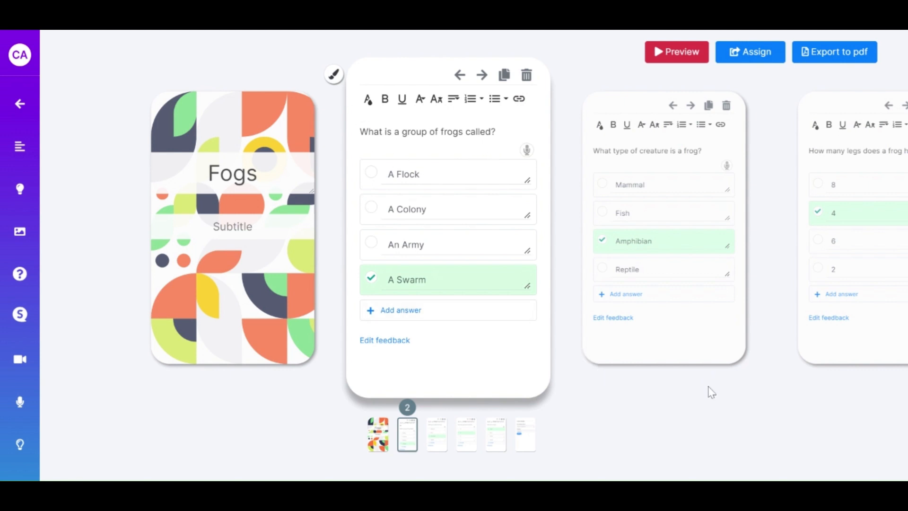
left_click(678, 357)
left_click(677, 357)
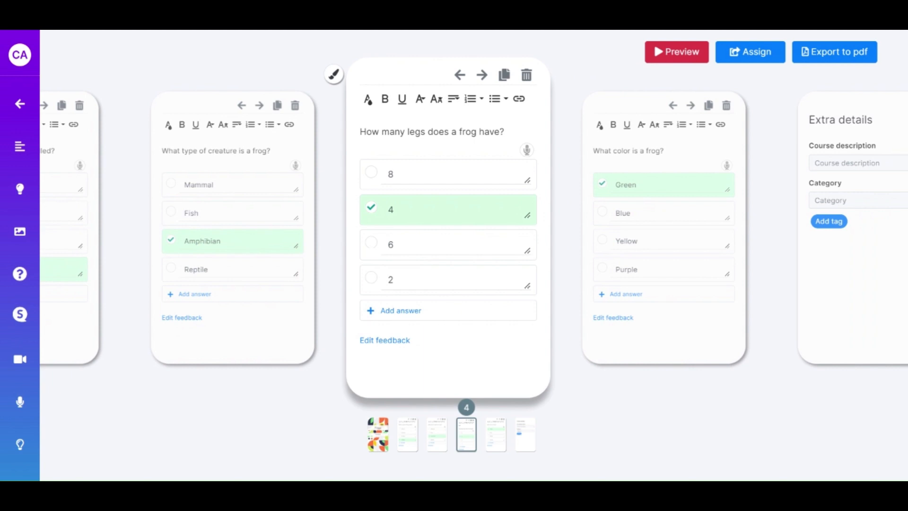
Colour the card about how many legs a frog has purple and the card about the type of creature green.
left_click(334, 74)
left_click(335, 192)
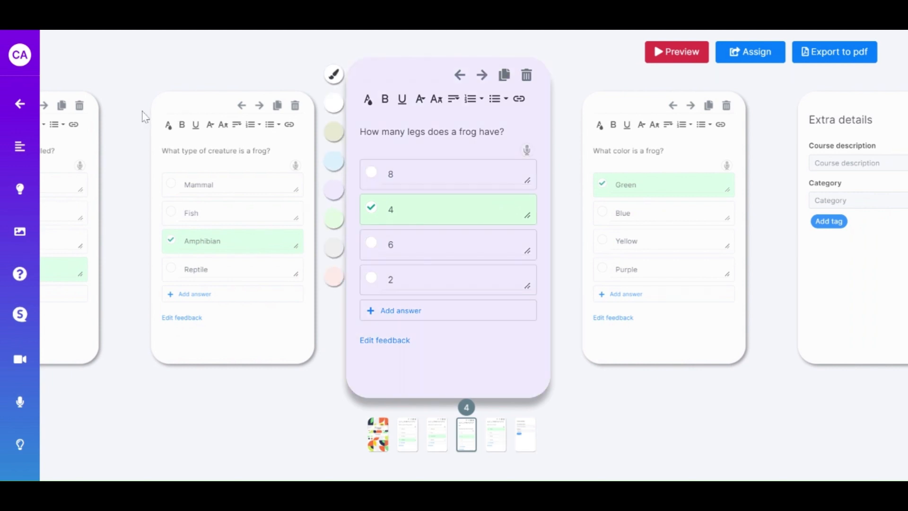
left_click(172, 115)
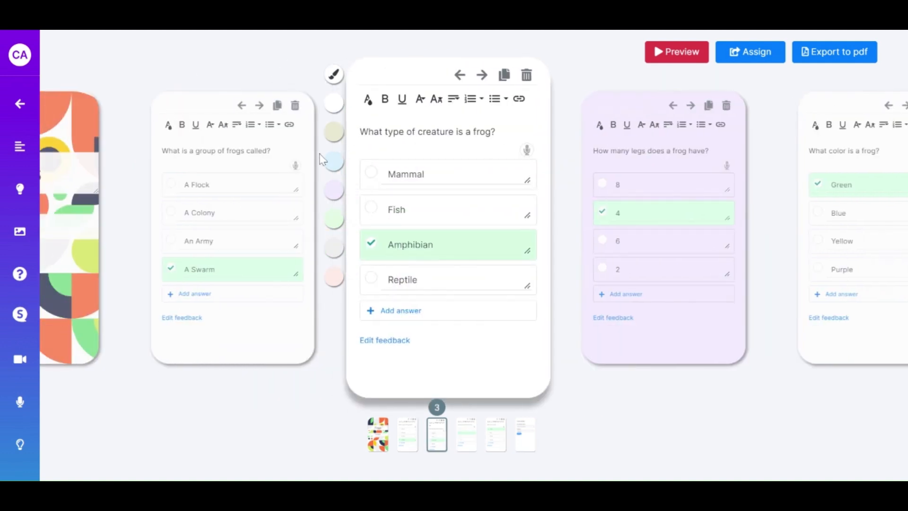
left_click(334, 219)
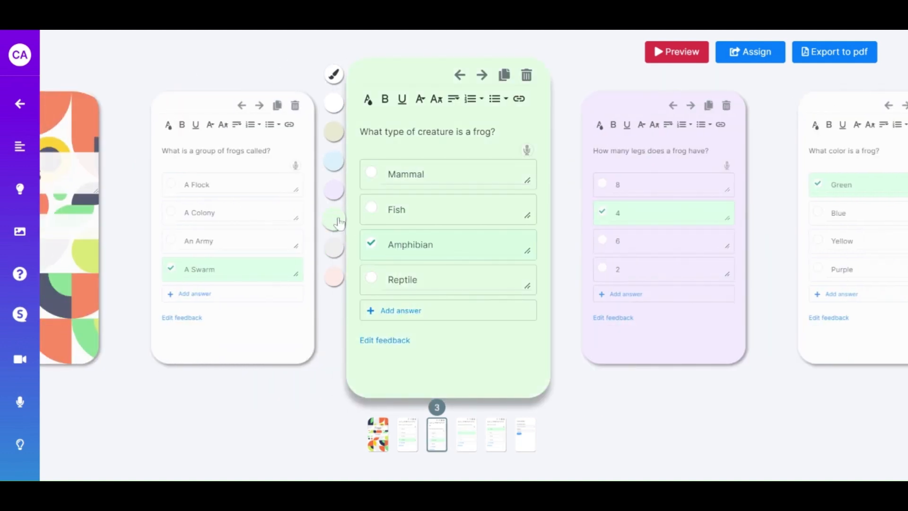
Mark Fish as the correct answer to the creature question, and restore Amphibian as the correct answer.
left_click(428, 218)
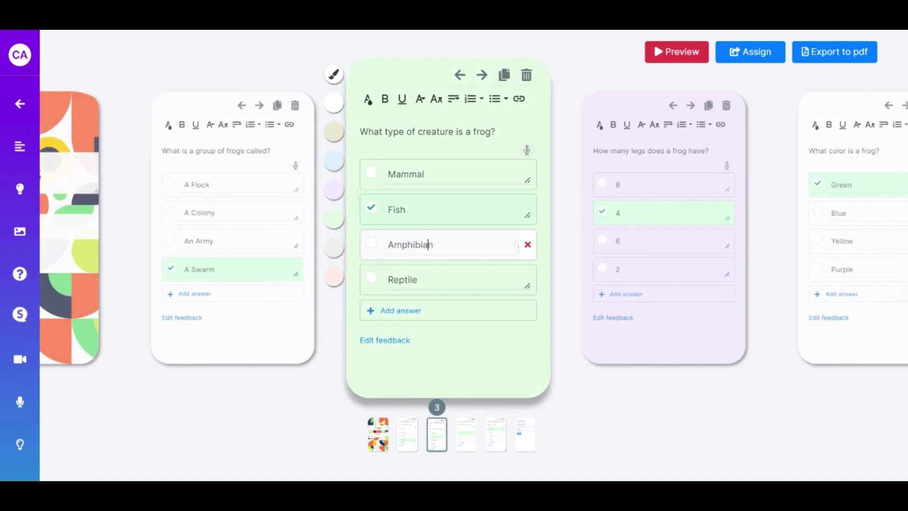
left_click(376, 251)
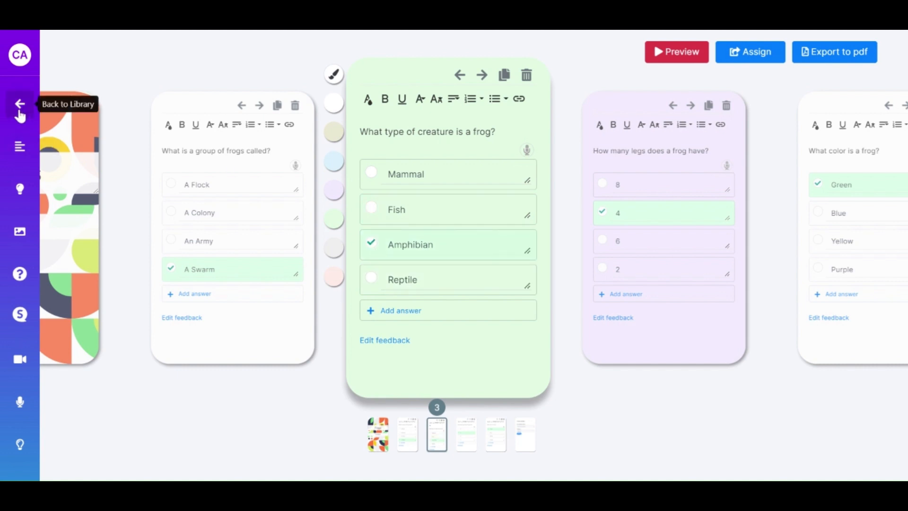
Preview the Fogs activity as a teacher, look through its cover and question cards, and close the preview.
left_click(659, 56)
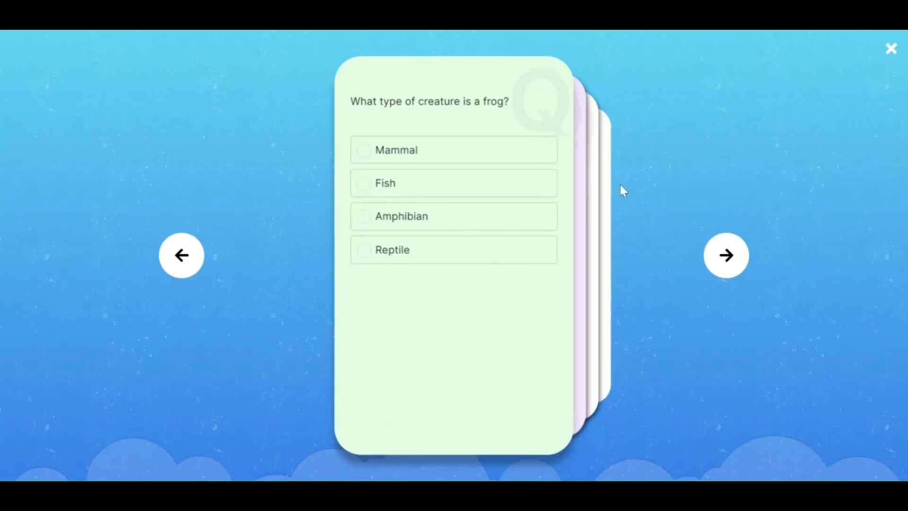
left_click(194, 269)
left_click(195, 267)
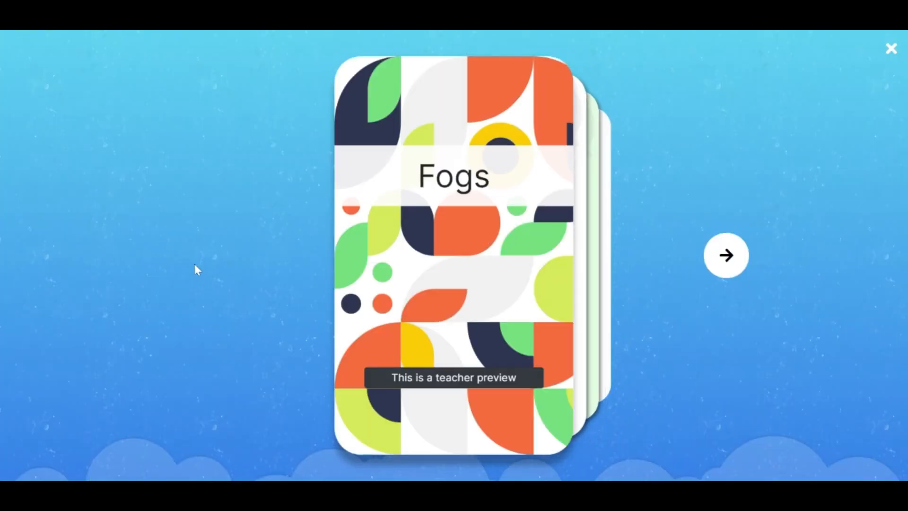
left_click(720, 263)
left_click(721, 266)
left_click(721, 265)
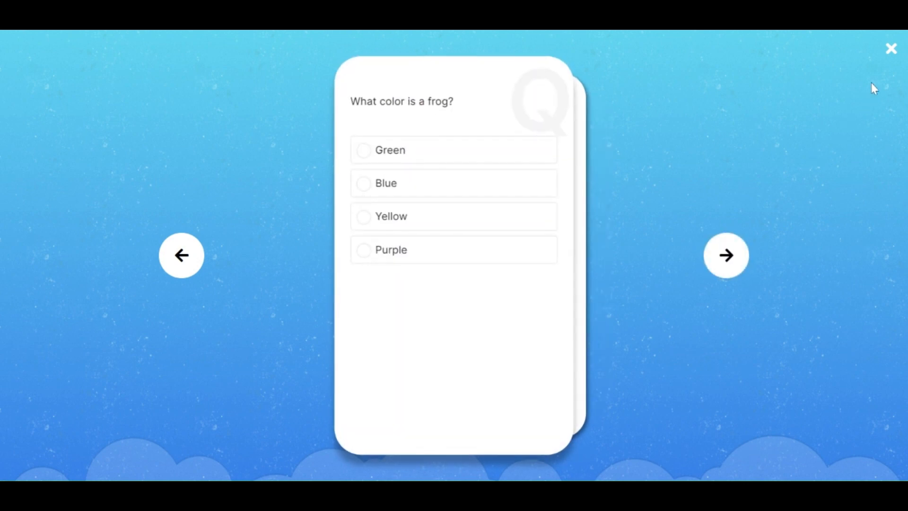
left_click(891, 50)
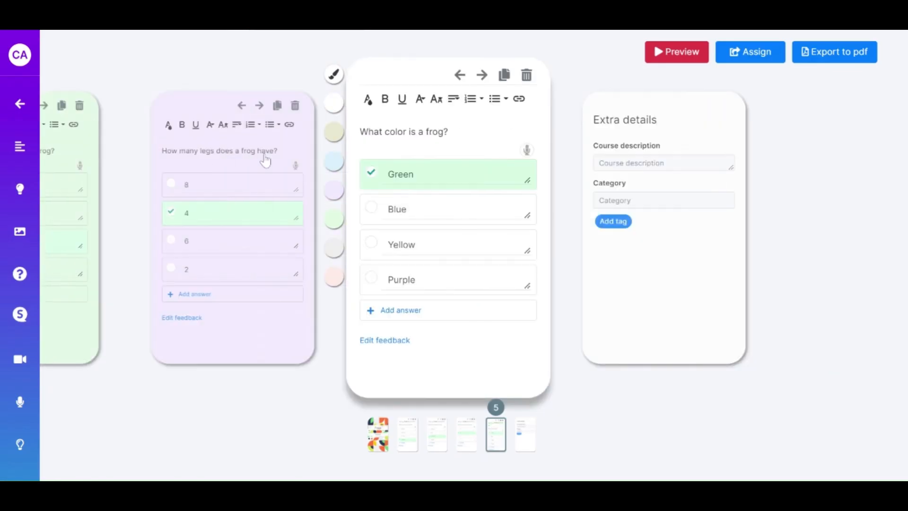
Leave the Fogs activity, open the "Everyone should learn to cook" writing task from Shared Class, and open the ScriBot chat.
left_click(19, 110)
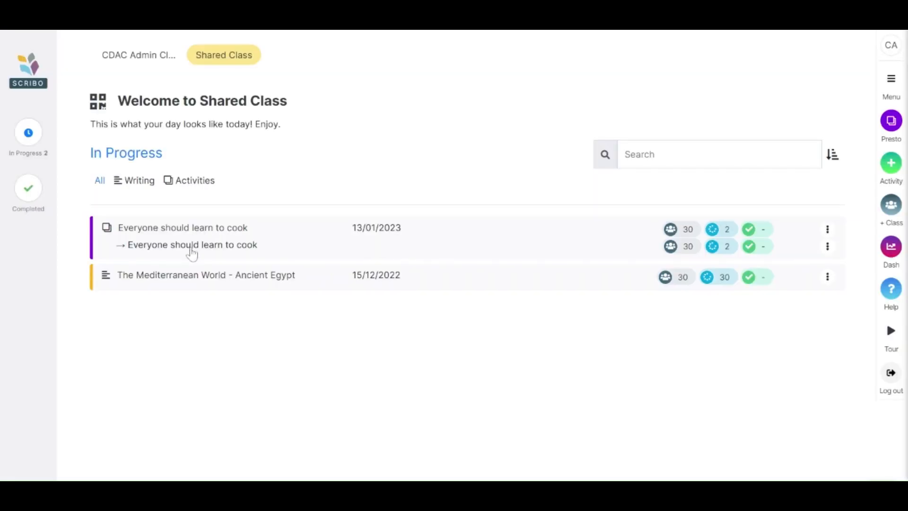
left_click(192, 251)
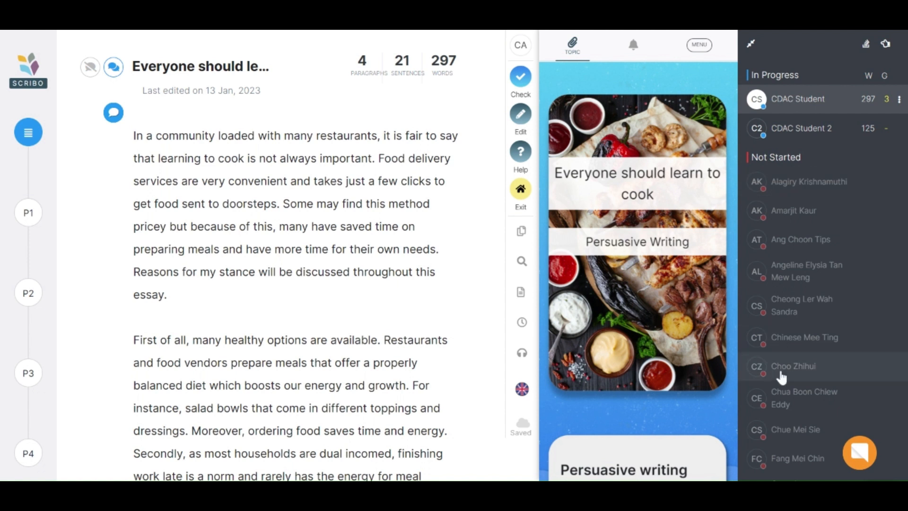
left_click(860, 453)
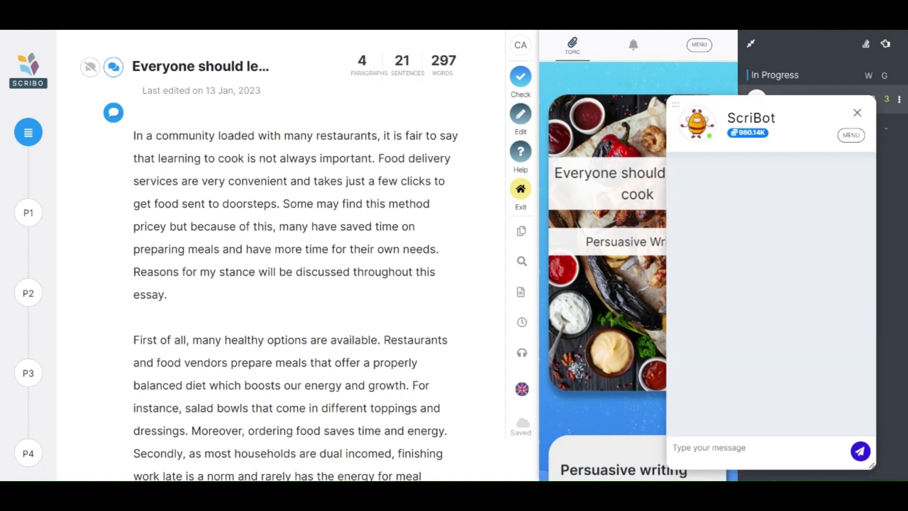